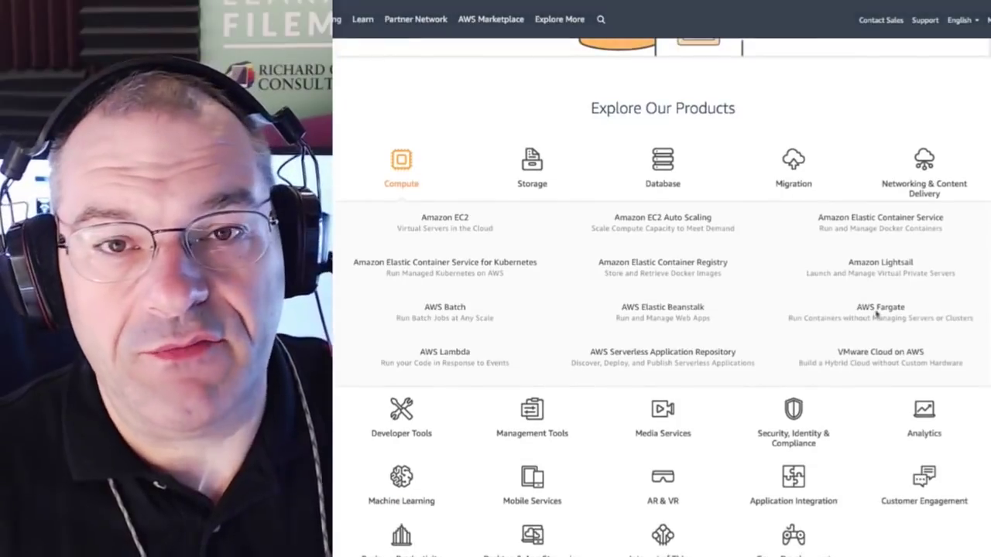
Step: Browse the Storage, Database, Migration, Networking, Developer Tools, Management, Media, Security and Analytics service lists
click(541, 180)
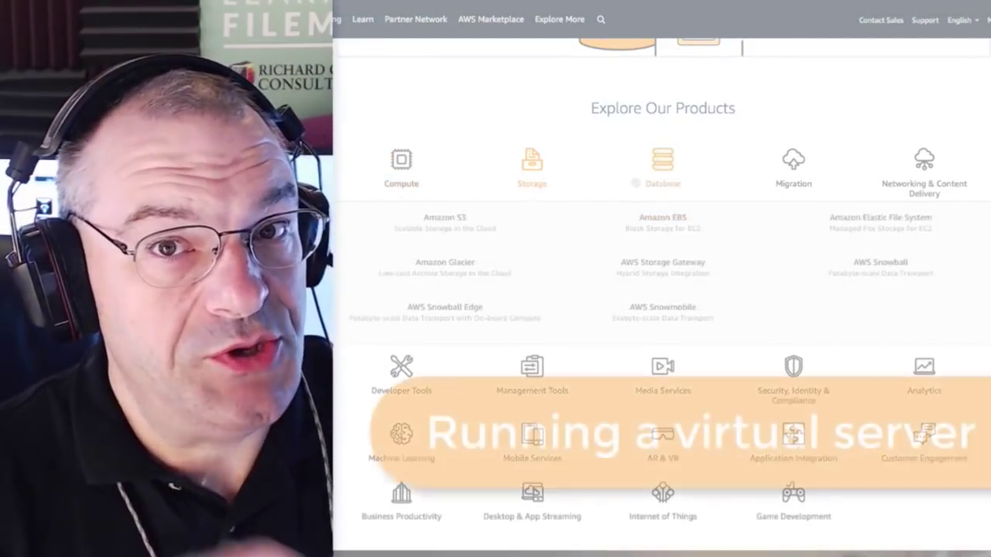
click(671, 182)
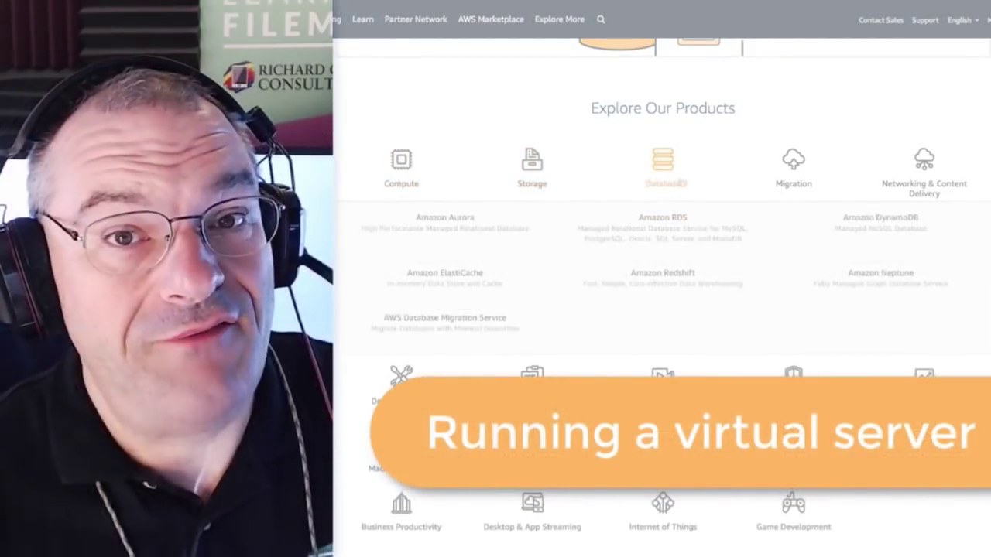
click(786, 181)
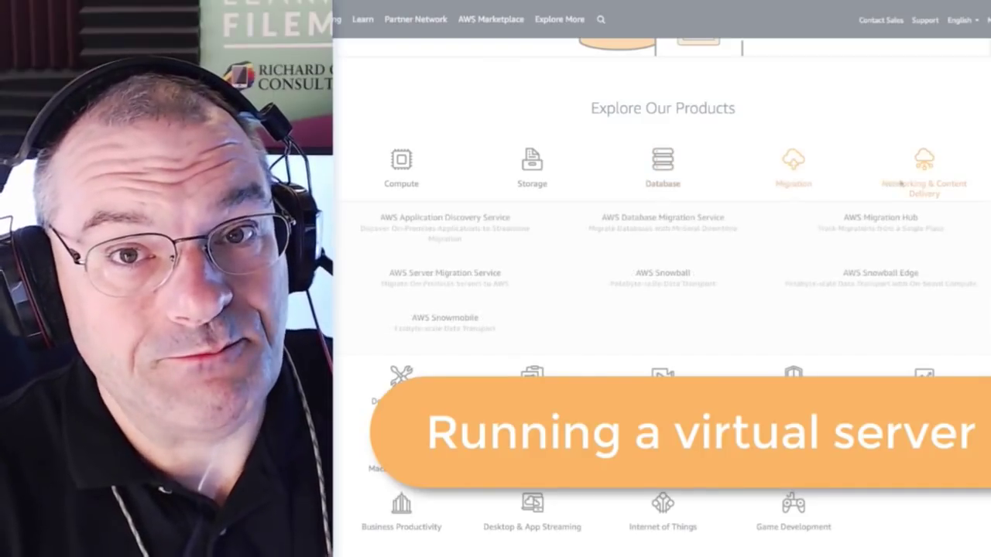
click(902, 184)
click(401, 370)
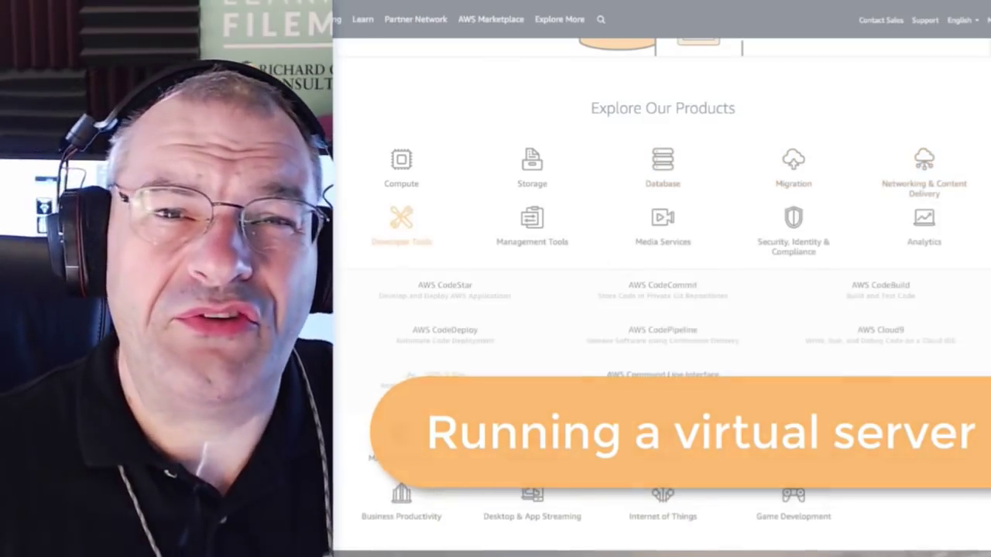
click(532, 225)
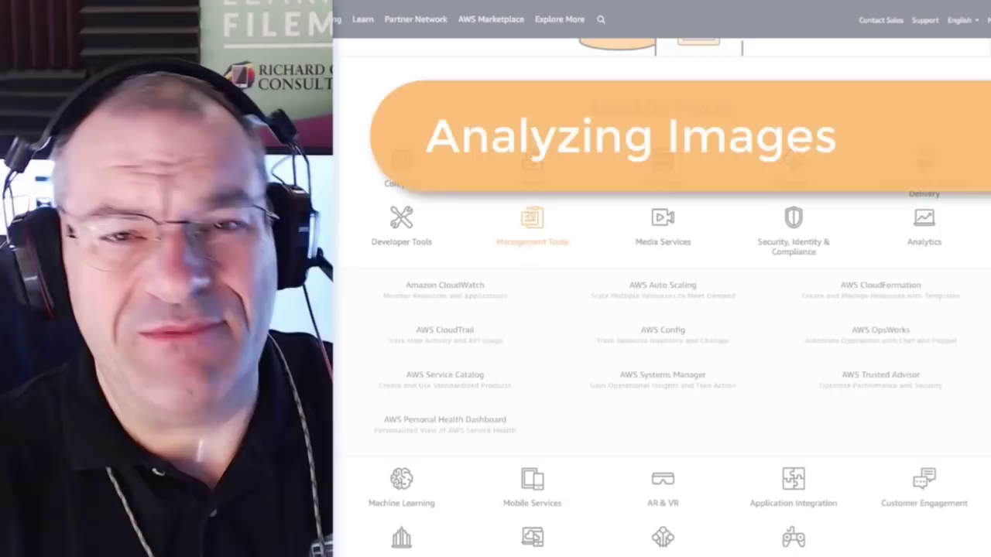
click(663, 224)
click(821, 225)
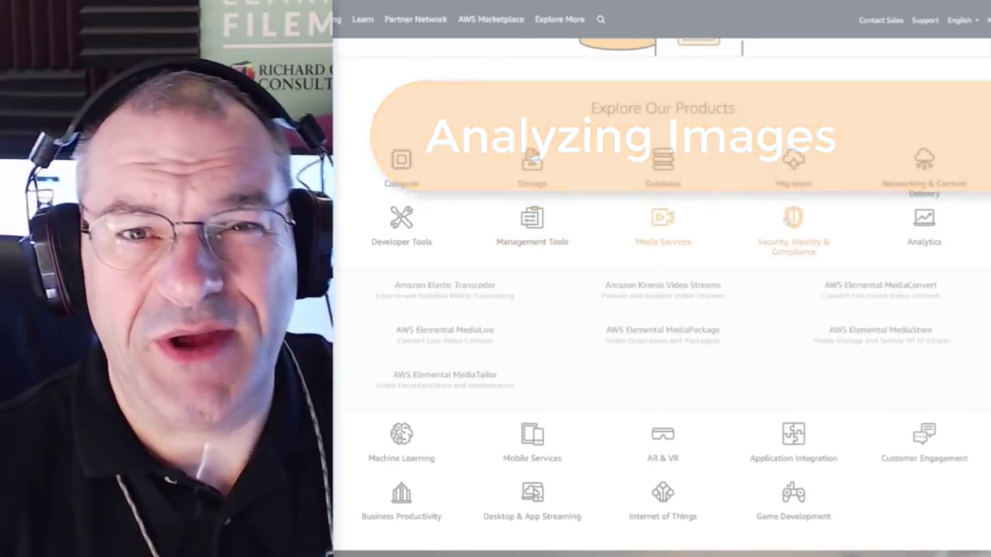
click(923, 220)
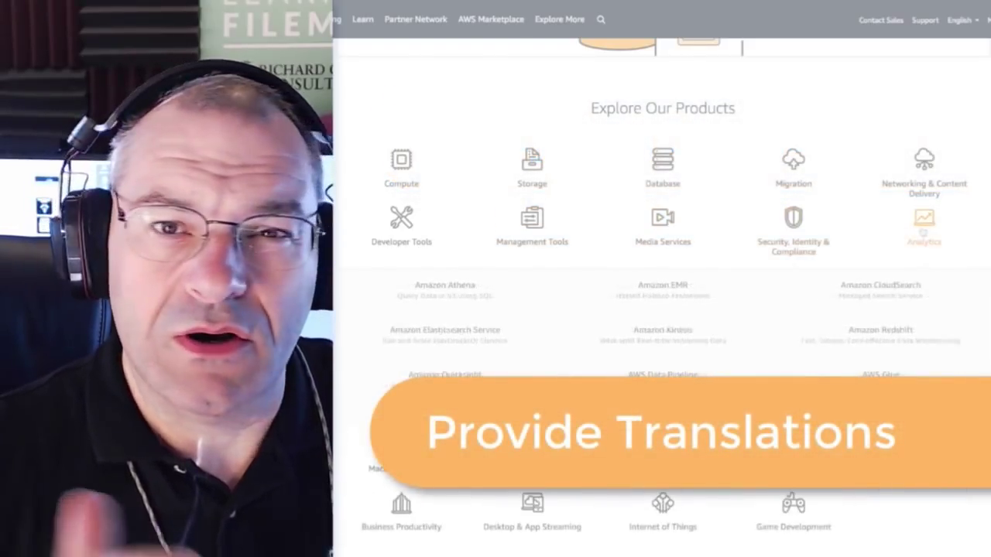
Step: Browse the Machine Learning through Game Development service lists, then open AWS Global Infrastructure
click(401, 447)
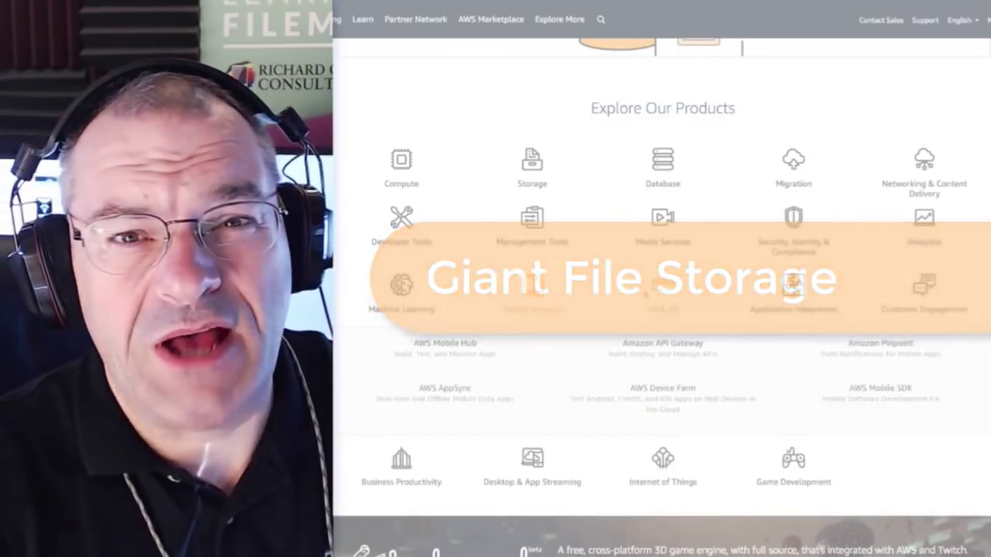
click(646, 292)
click(778, 297)
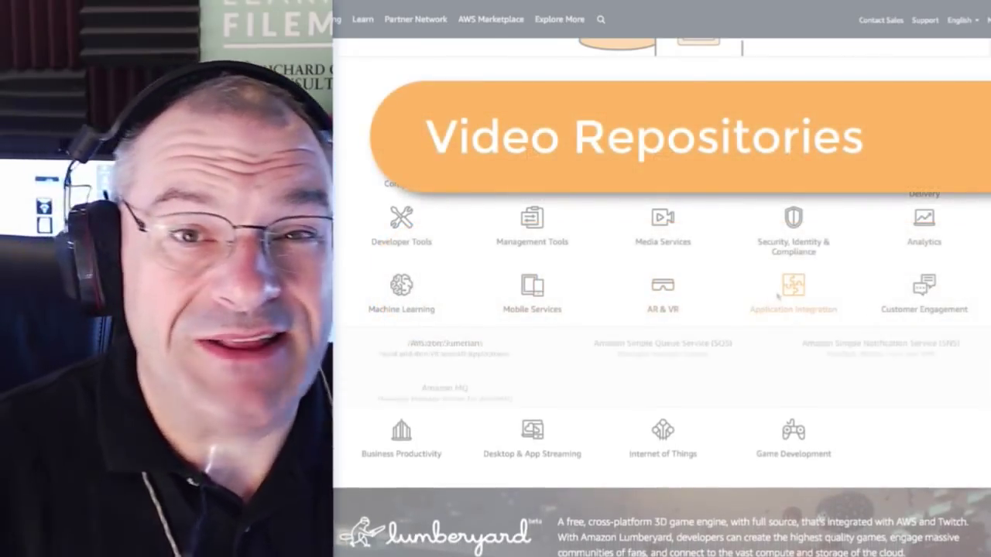
click(895, 302)
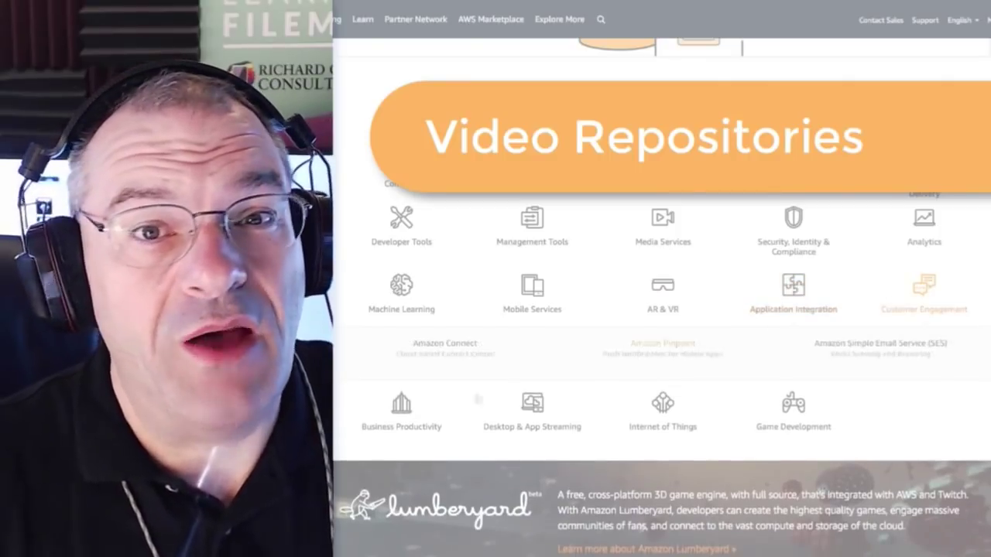
click(416, 410)
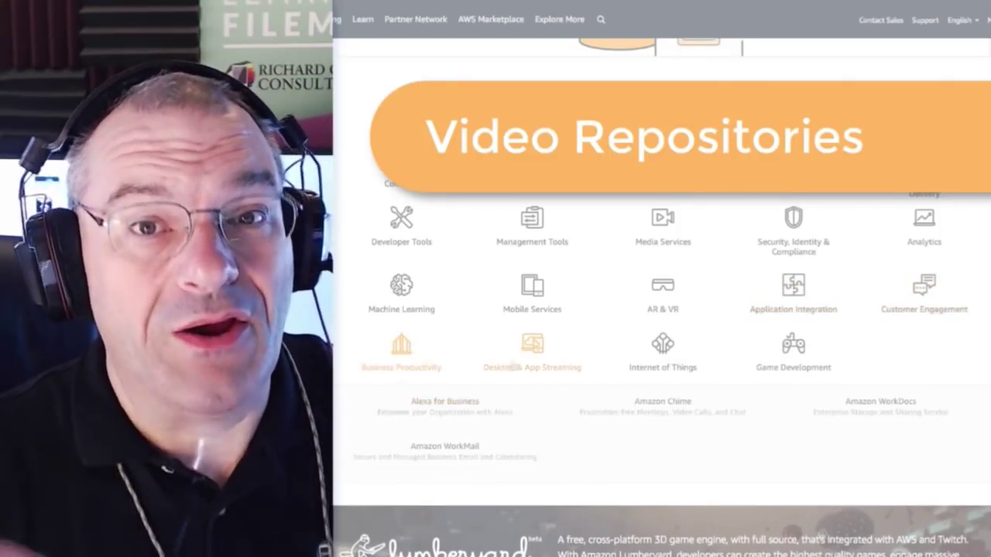
click(523, 361)
click(650, 350)
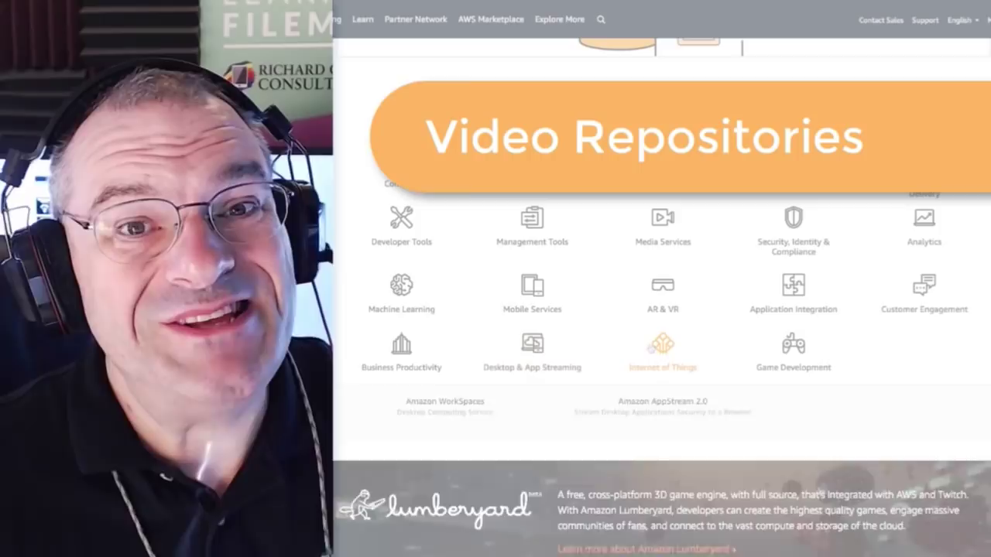
click(790, 362)
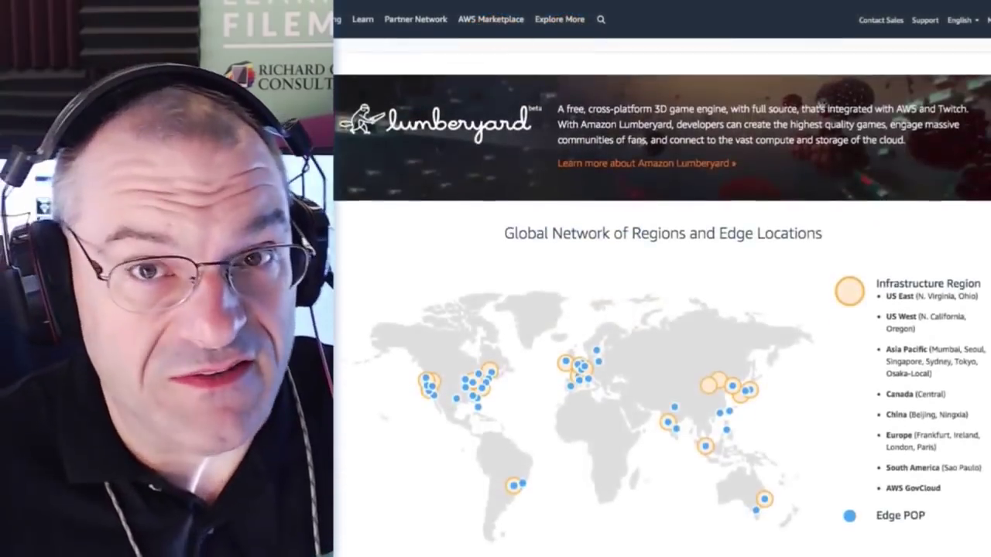
scroll(661, 297, down, 2)
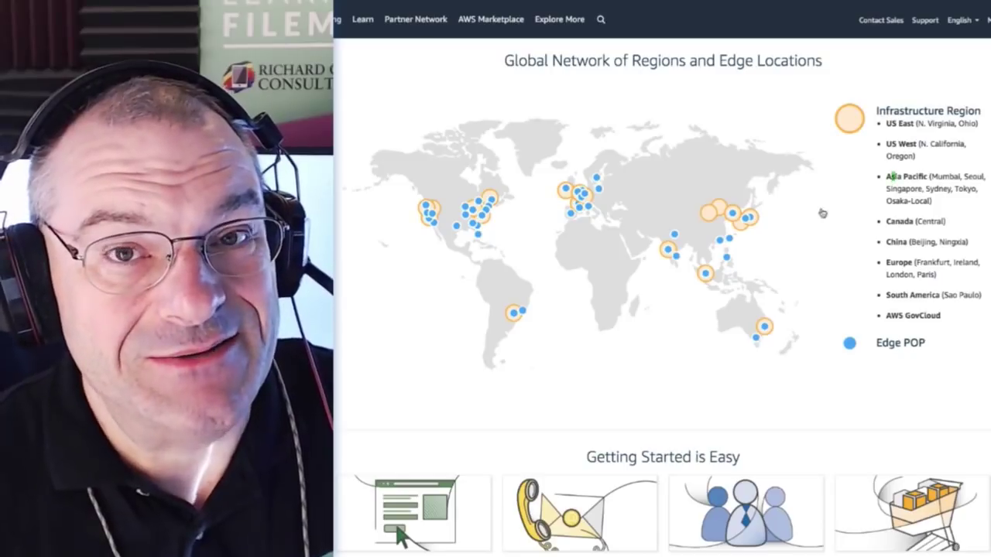
click(745, 223)
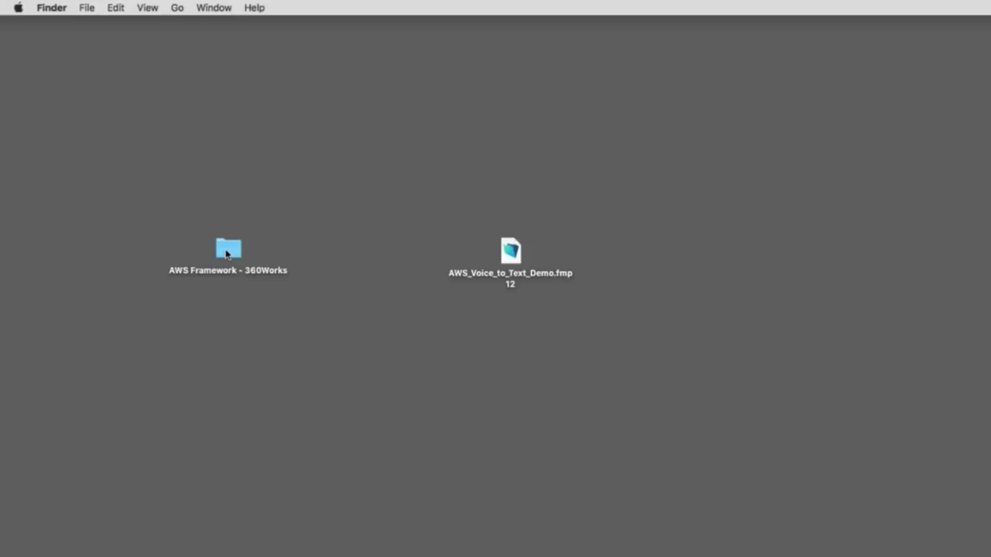
Step: Open the AWS Framework - 360Works folder and inspect its Framework, Devcon PDF and Personnel Records files
click(227, 253)
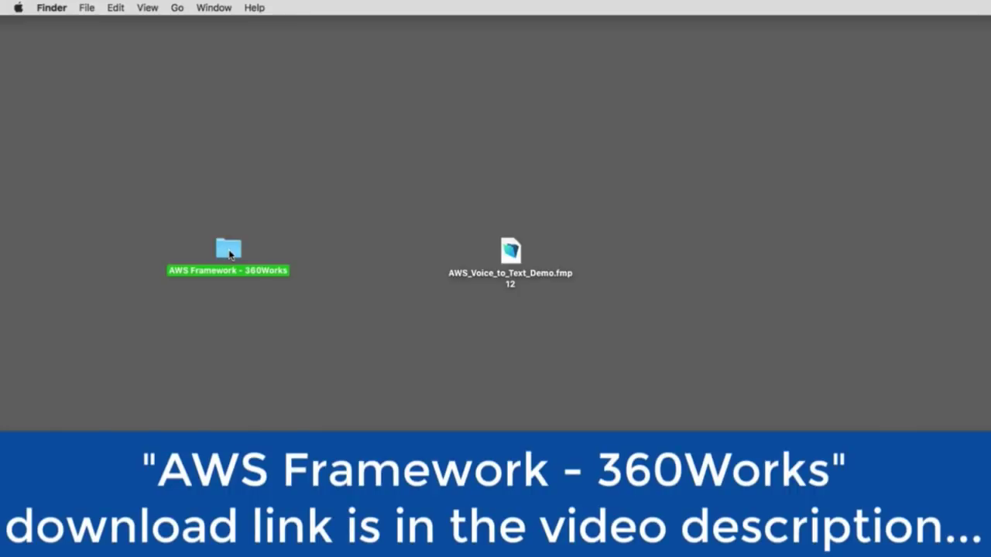
double_click(229, 256)
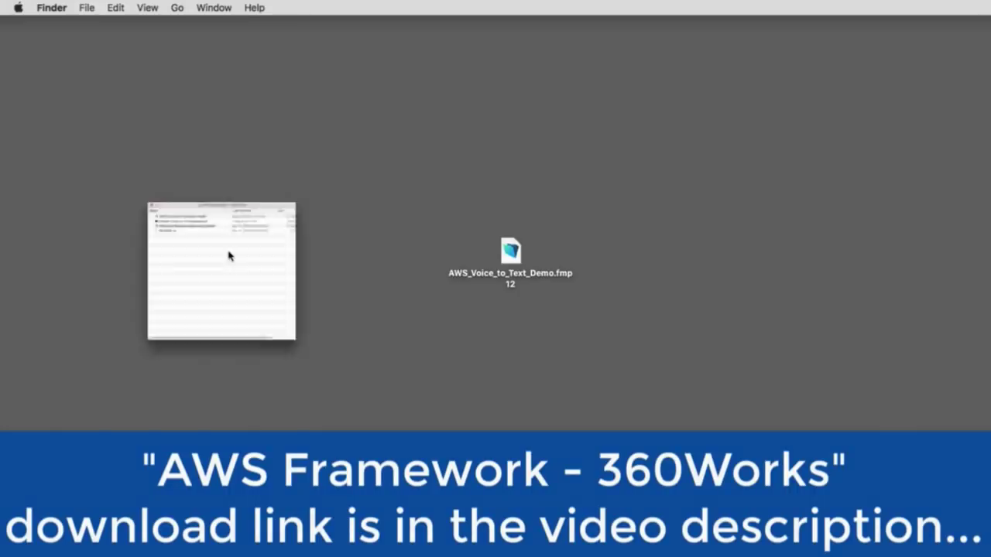
click(69, 171)
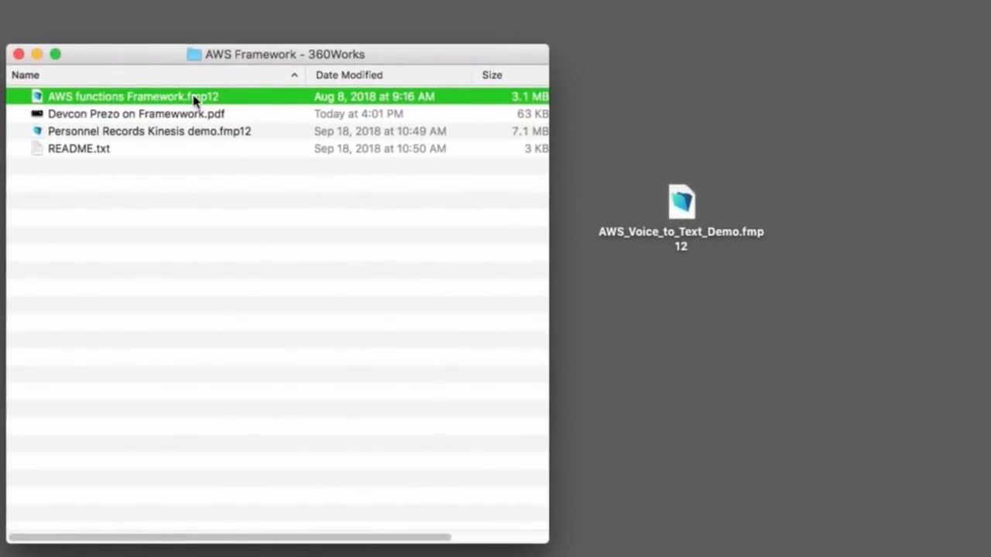
click(185, 116)
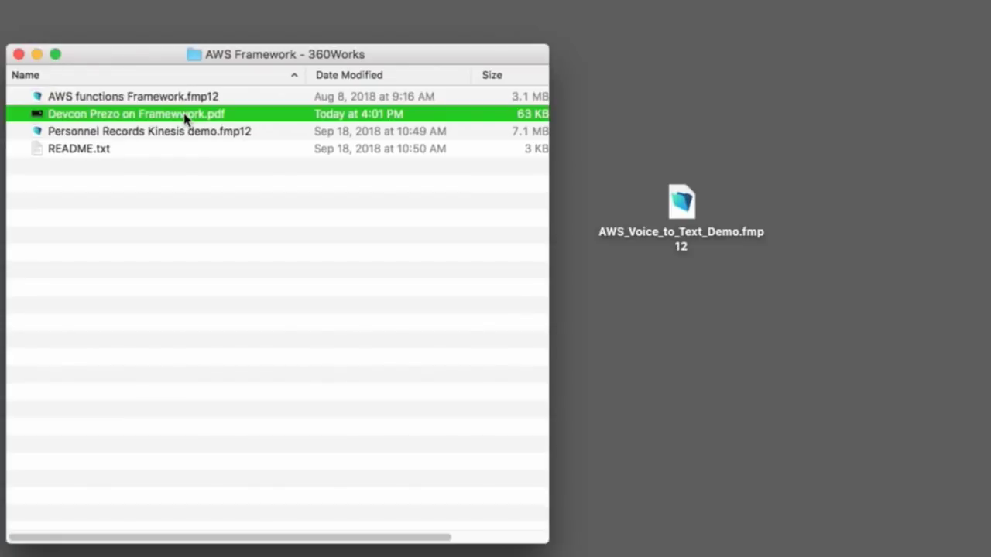
click(167, 134)
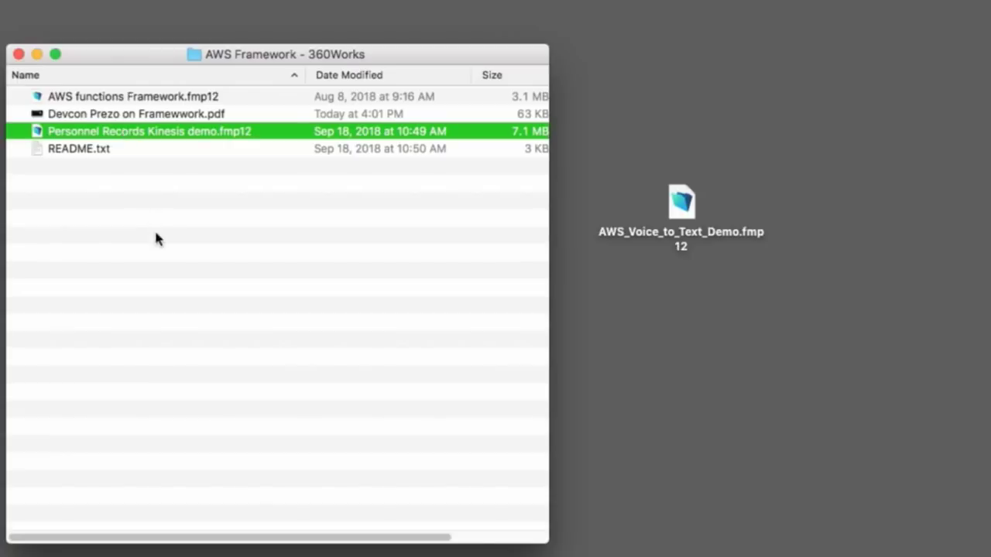
Step: Check README.txt, select AWS_Voice_to_Text_Demo.fmp12 on the desktop and close the folder window
click(92, 177)
click(85, 150)
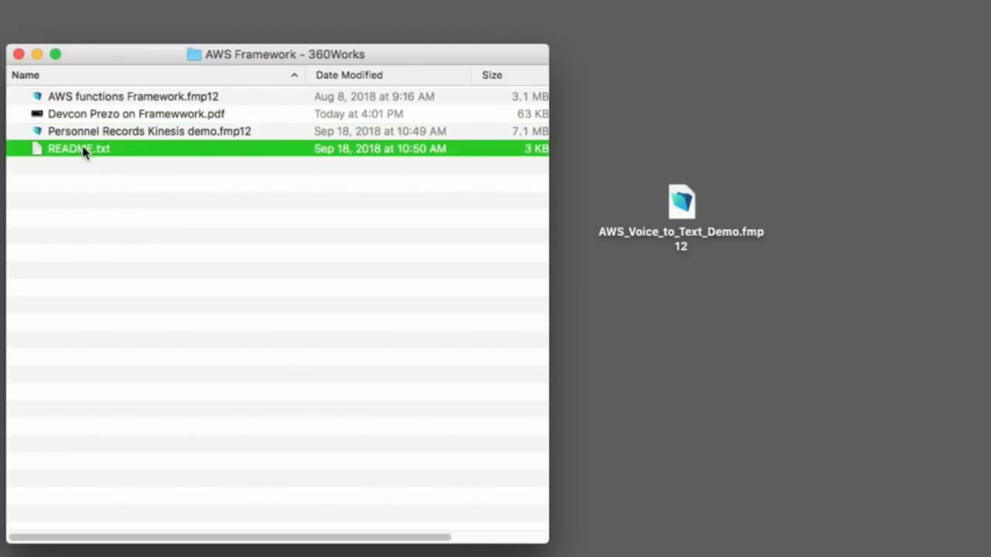
key(Up)
key(Up)
key(Up)
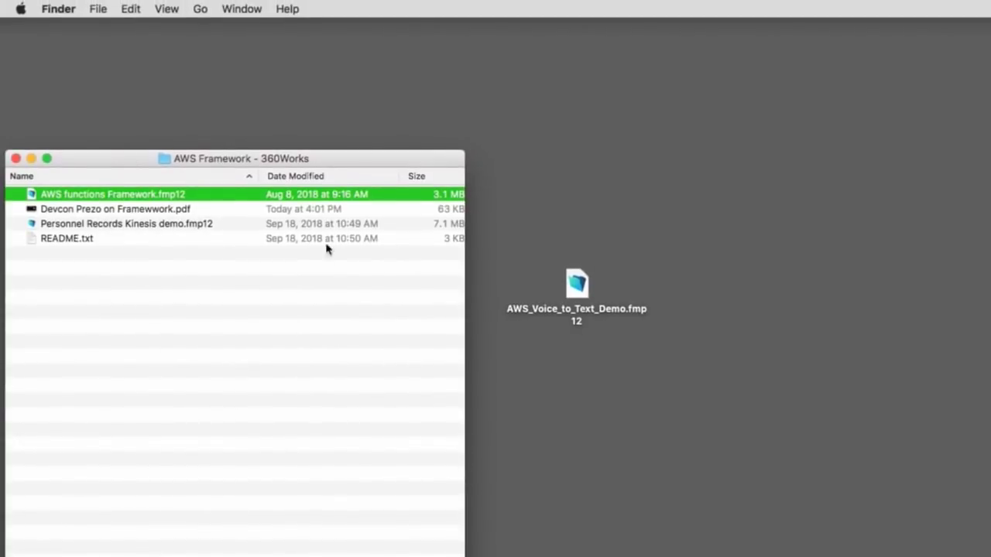
click(589, 288)
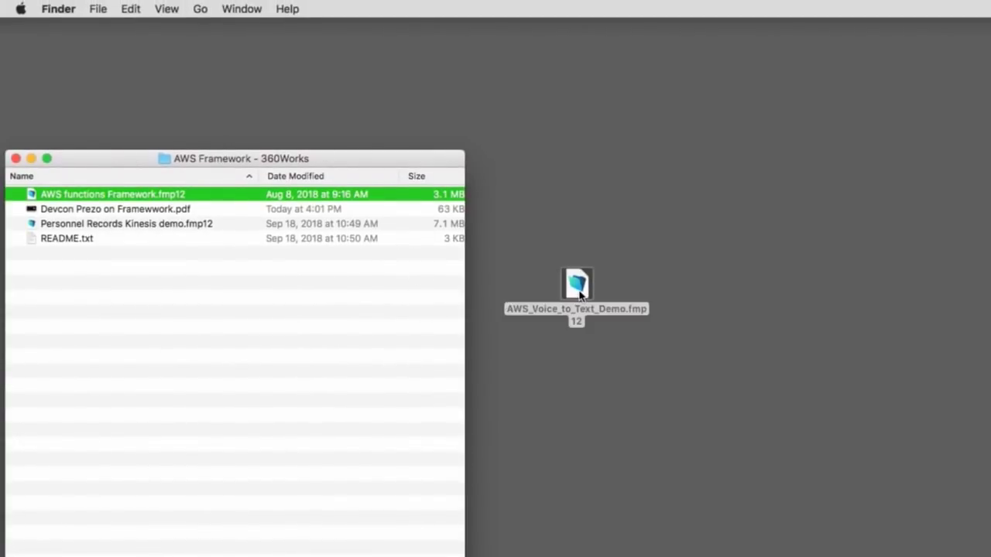
click(15, 158)
Step: Open AWS_Voice_to_Text_Demo.fmp12 in FileMaker and scroll through its empty Main layout
double_click(630, 306)
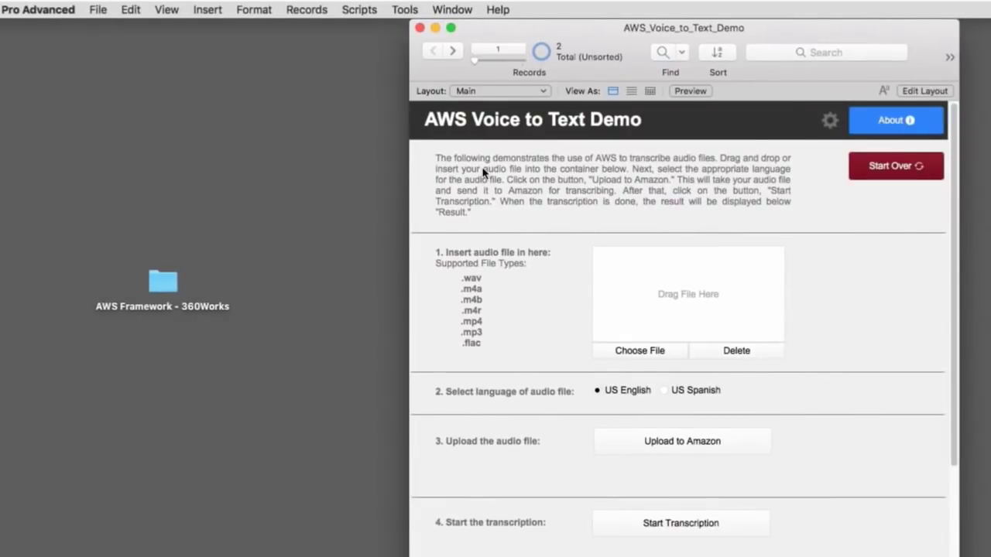
click(158, 290)
click(880, 323)
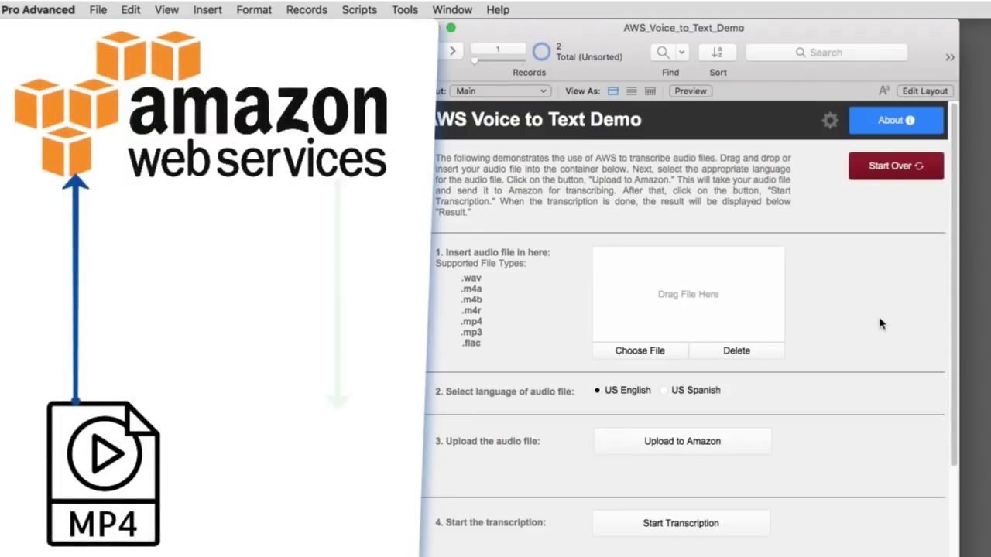
scroll(835, 537, down, 5)
scroll(884, 263, up, 5)
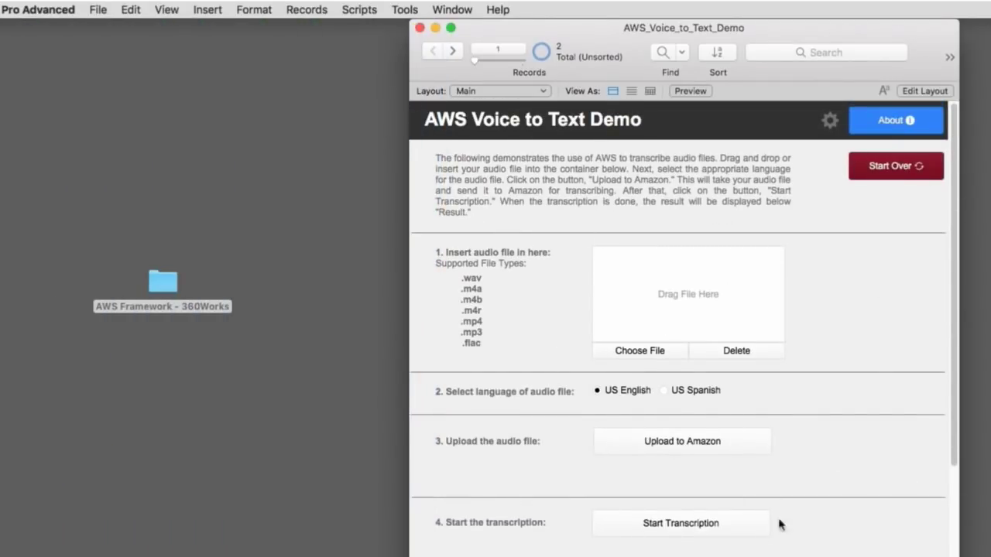
click(829, 120)
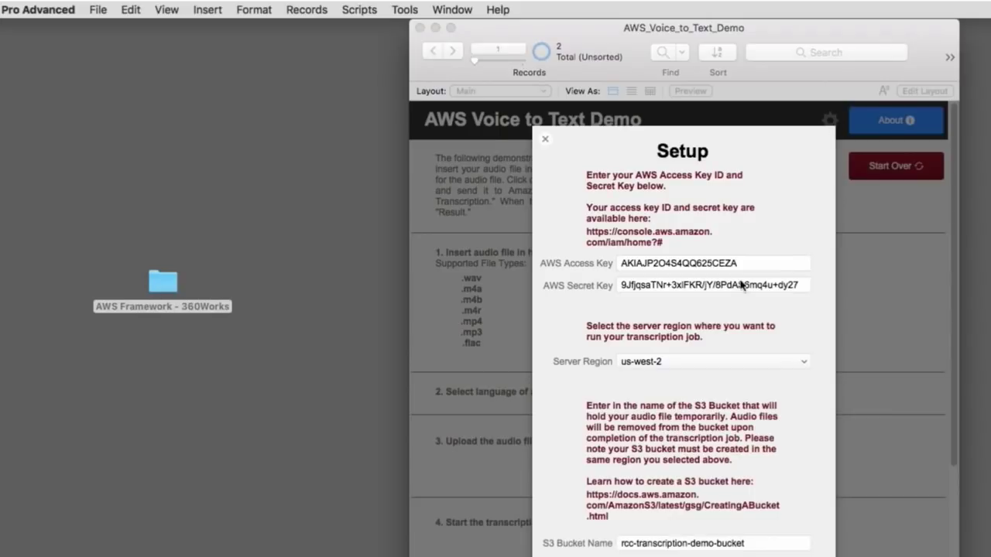
drag(802, 293, 599, 285)
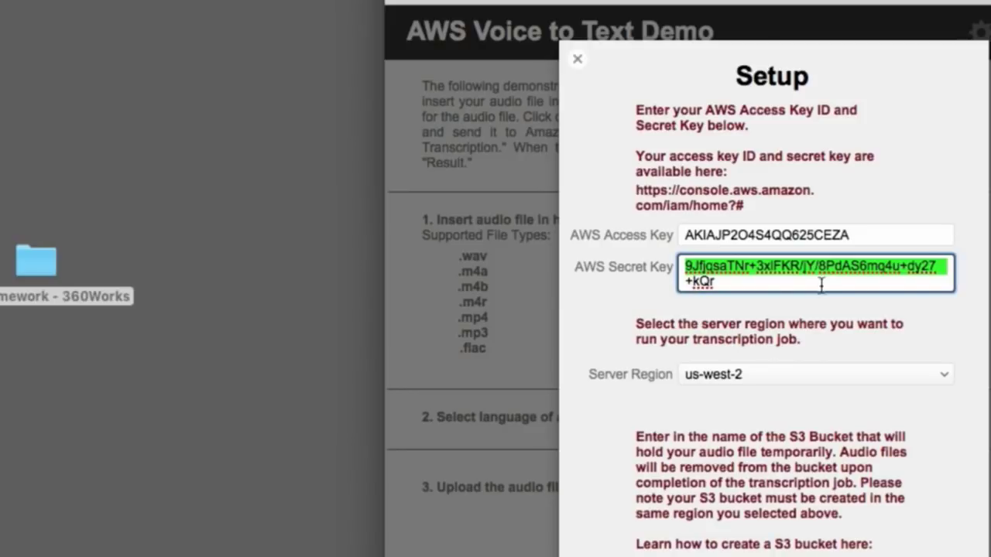
drag(753, 285, 676, 266)
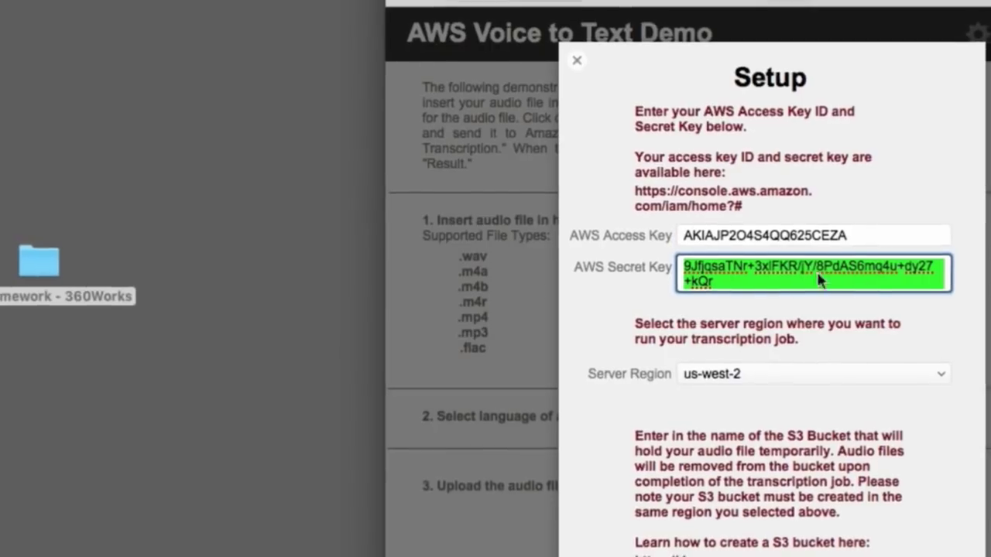
click(577, 58)
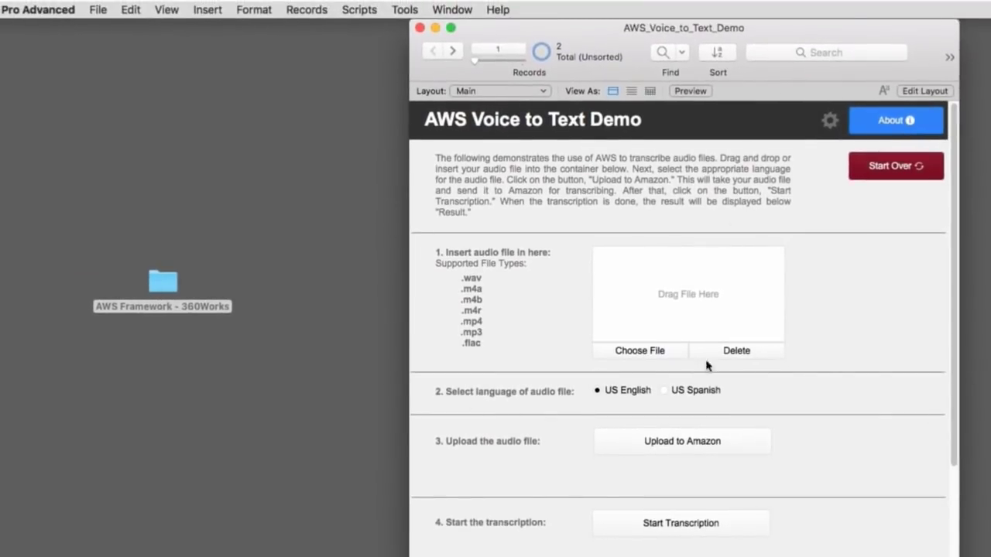
Step: Move the demo window and view the AWS credentials Setup, then close it
drag(793, 28, 724, 16)
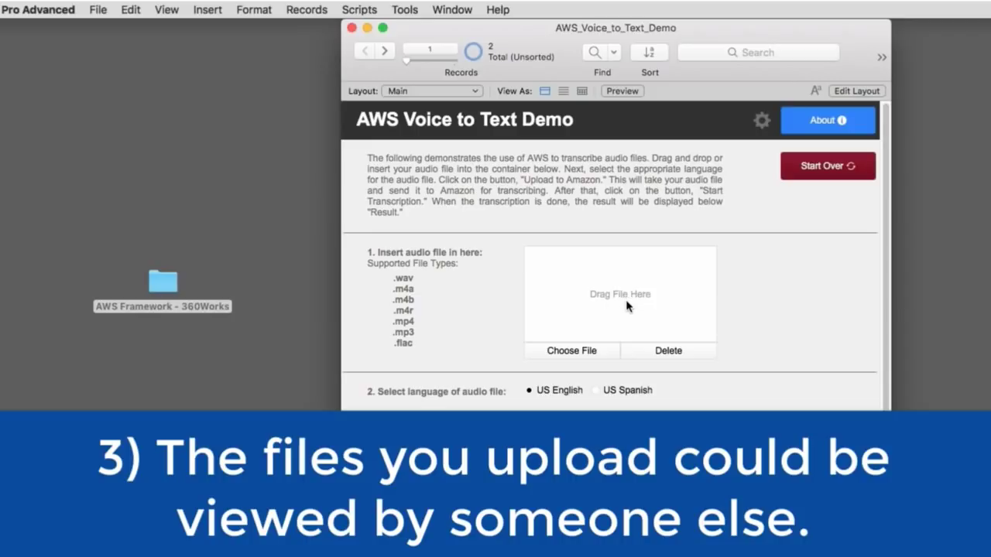
click(762, 121)
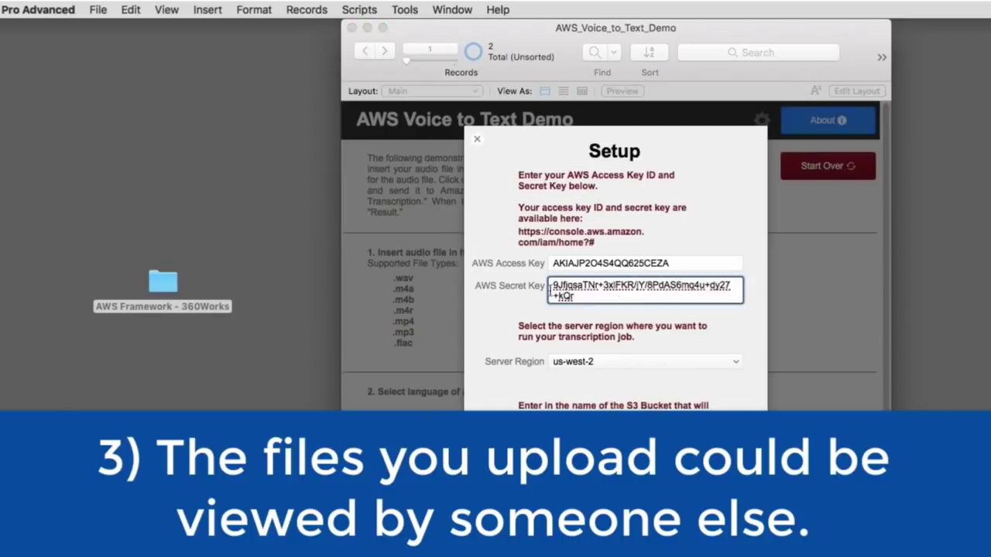
click(667, 264)
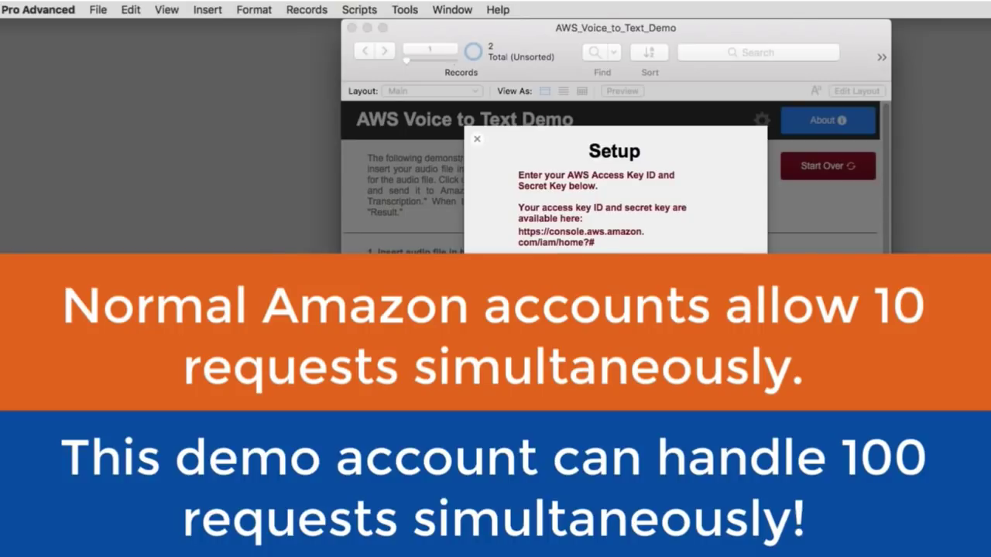
click(476, 141)
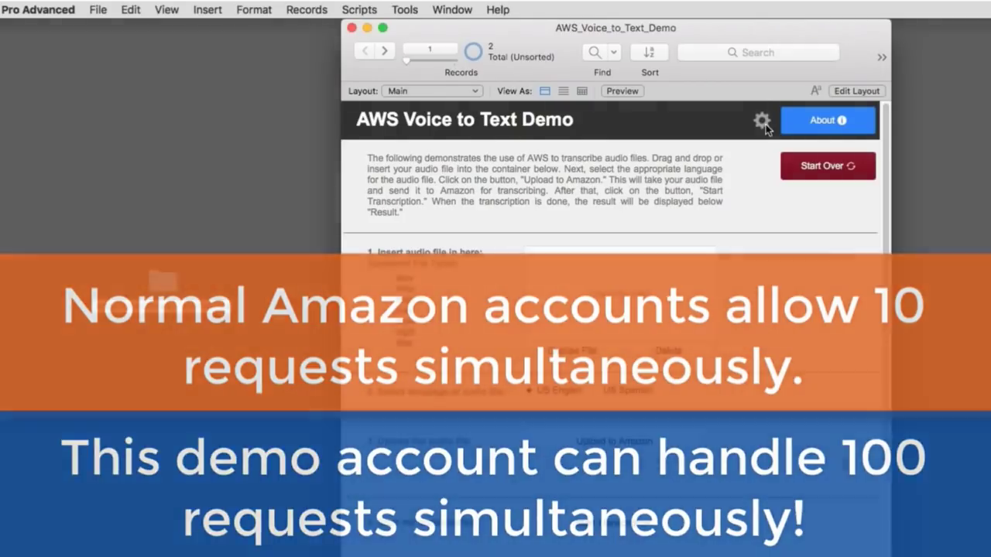
Step: Reopen Setup, highlight the stored Access Key and Secret Key, then close it
click(761, 120)
drag(700, 267, 547, 268)
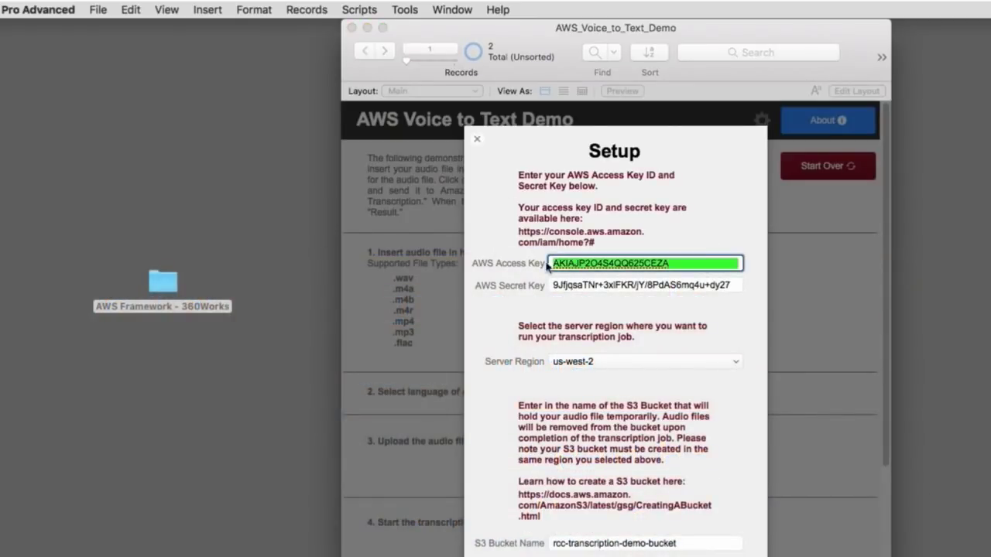
drag(725, 291, 470, 263)
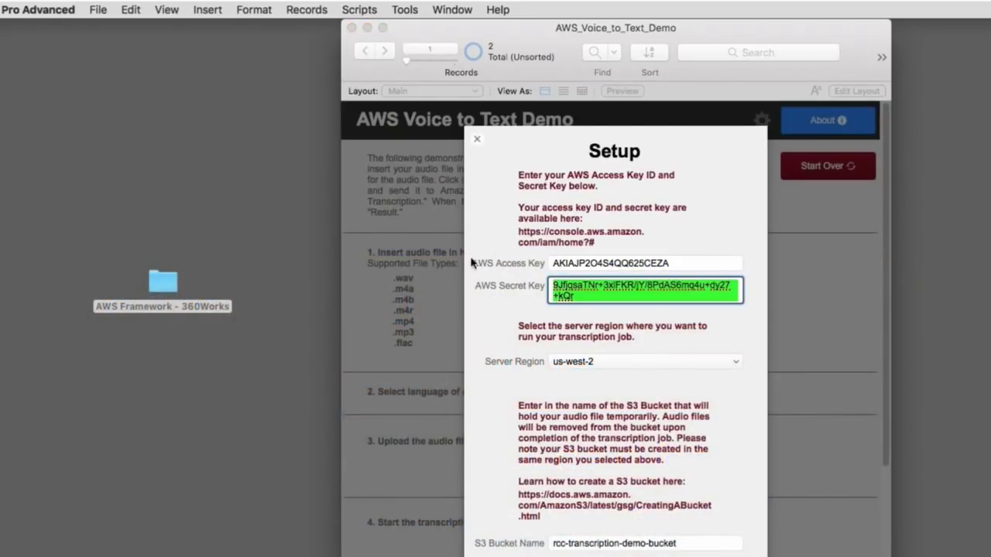
click(725, 325)
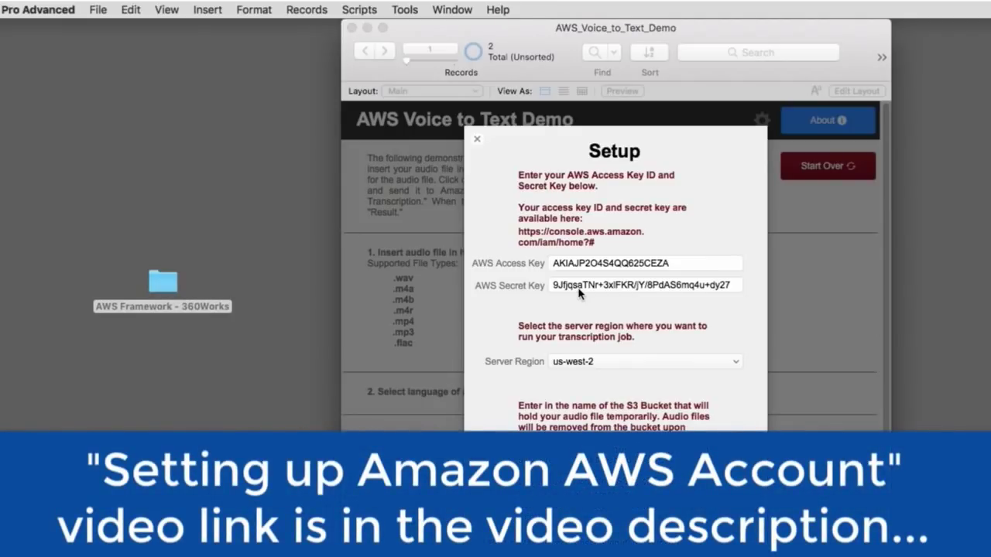
click(477, 139)
Step: Drag '0211 -3 Clients and a Bag of Cats.m4a' from the desktop into the audio container
drag(658, 31, 428, 26)
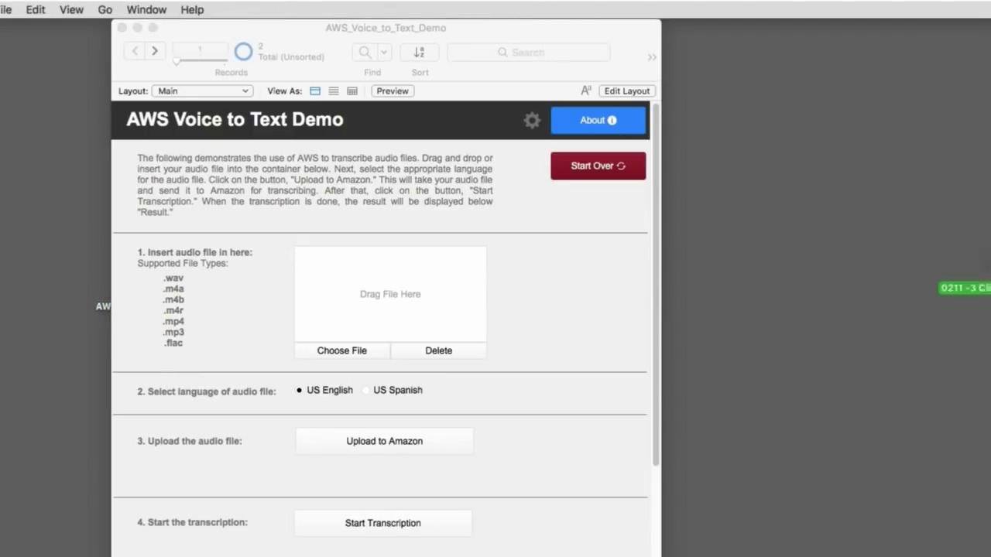
drag(990, 267, 821, 226)
click(807, 352)
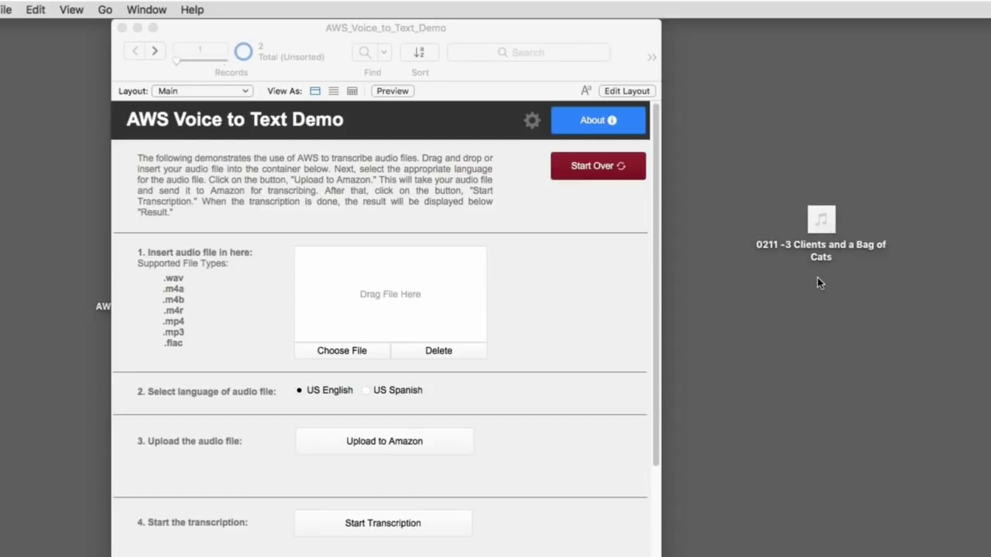
click(818, 220)
drag(818, 220, 762, 221)
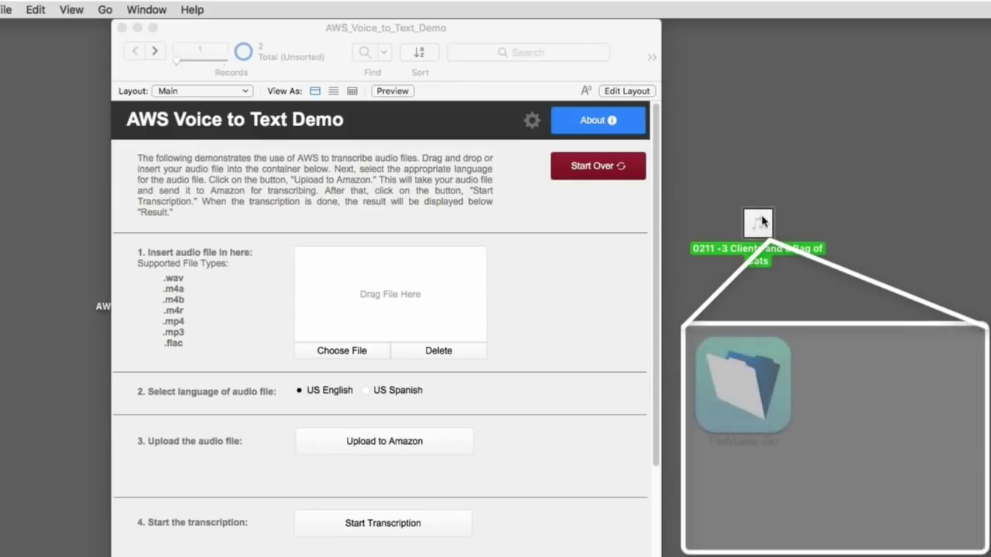
click(799, 260)
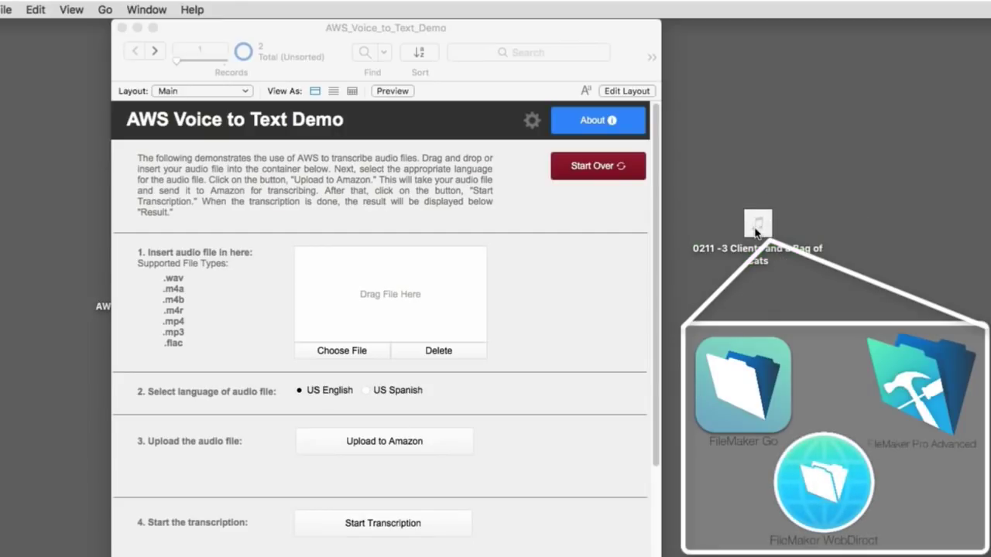
drag(759, 222, 453, 298)
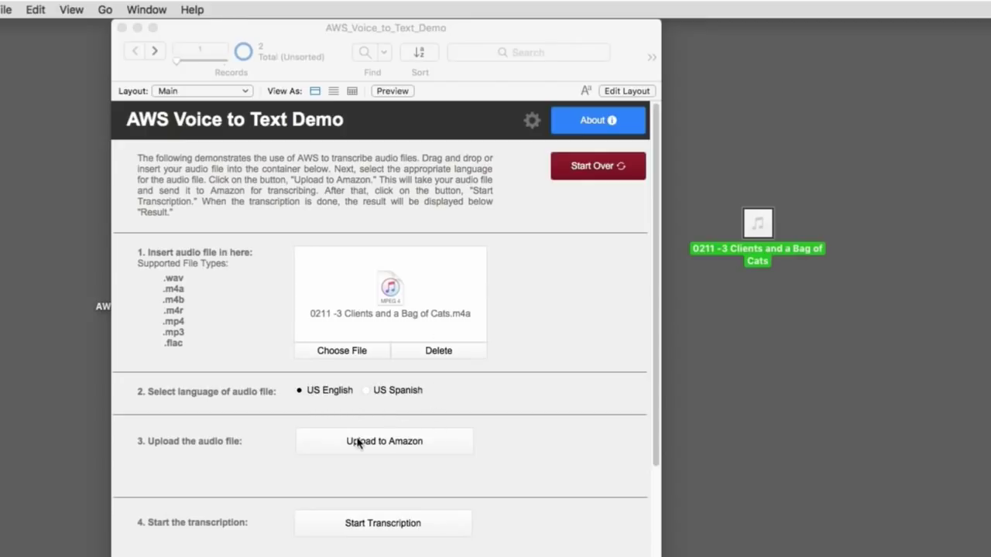
Step: Send the audio to Amazon, checking its 34.7 MB size via Get Info during the upload
click(423, 449)
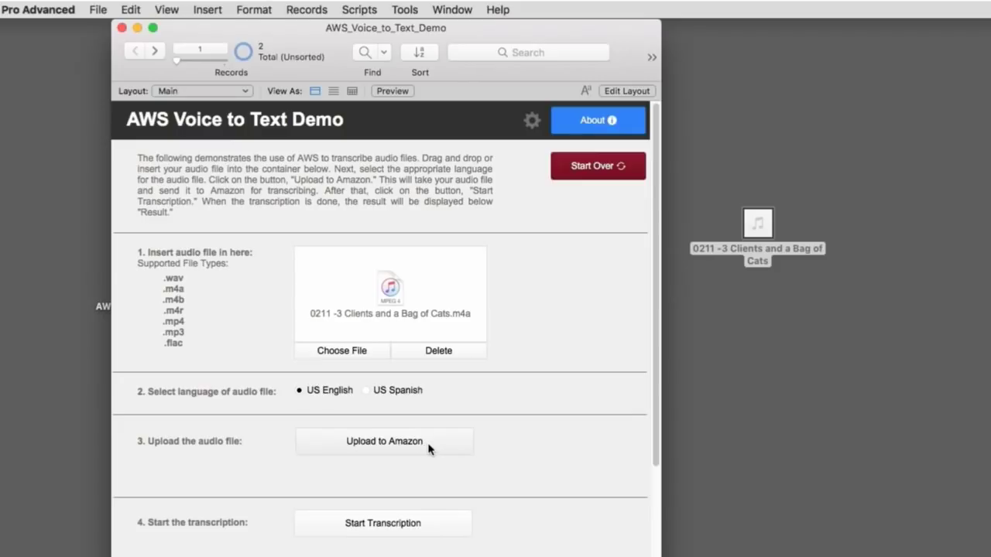
click(430, 449)
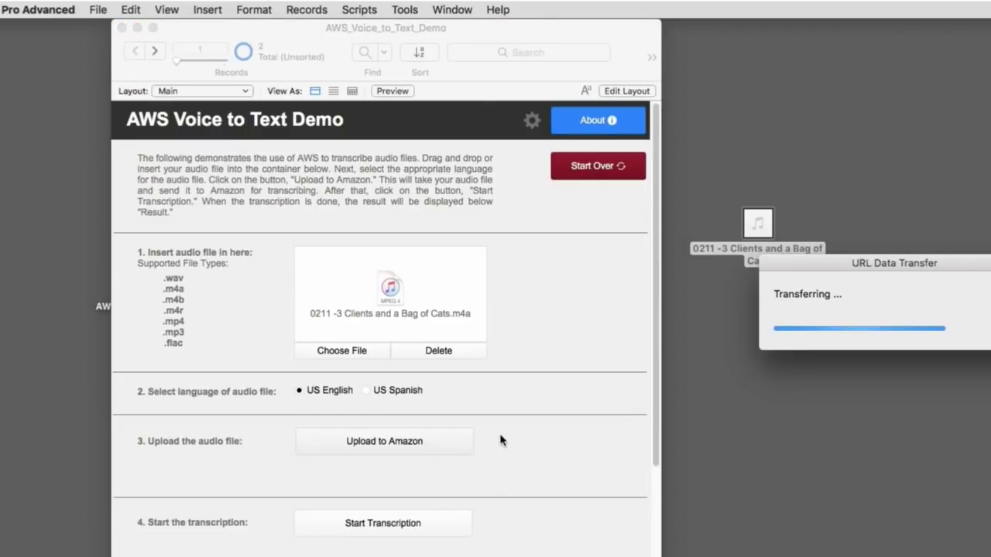
click(762, 228)
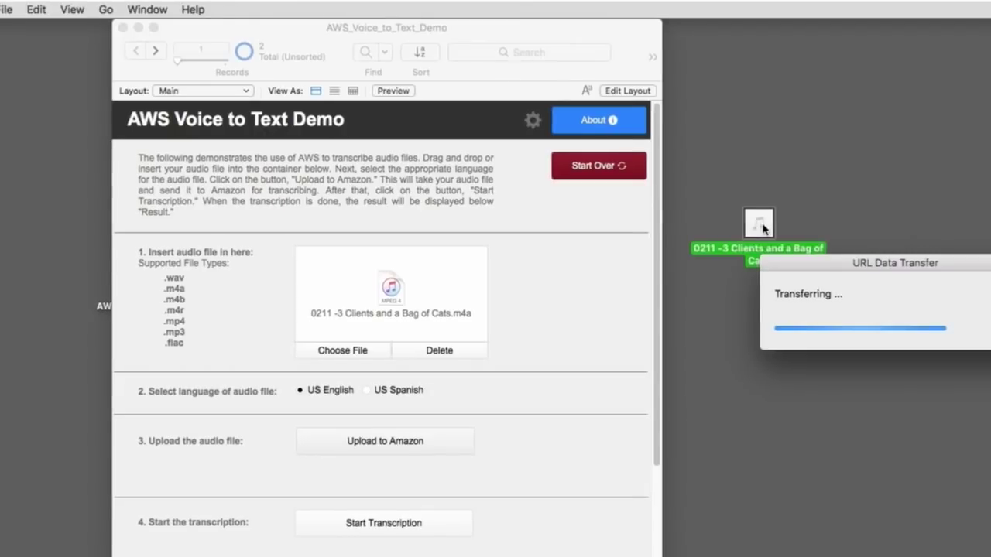
key(super+i)
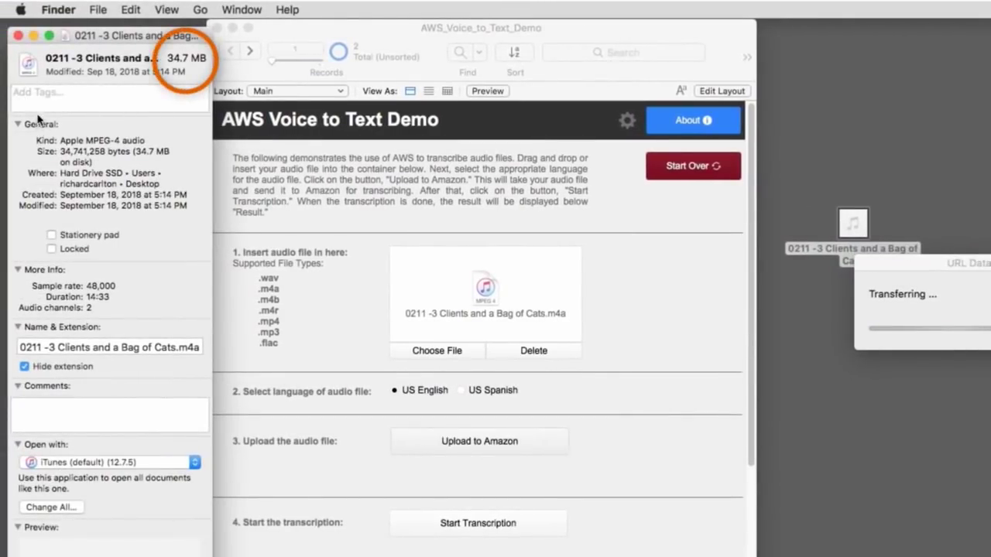
click(17, 36)
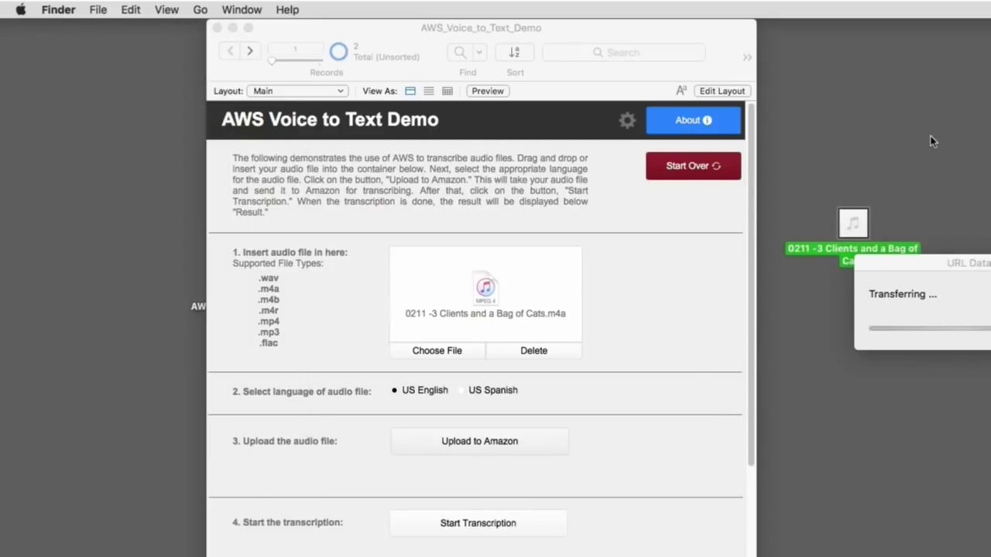
click(931, 137)
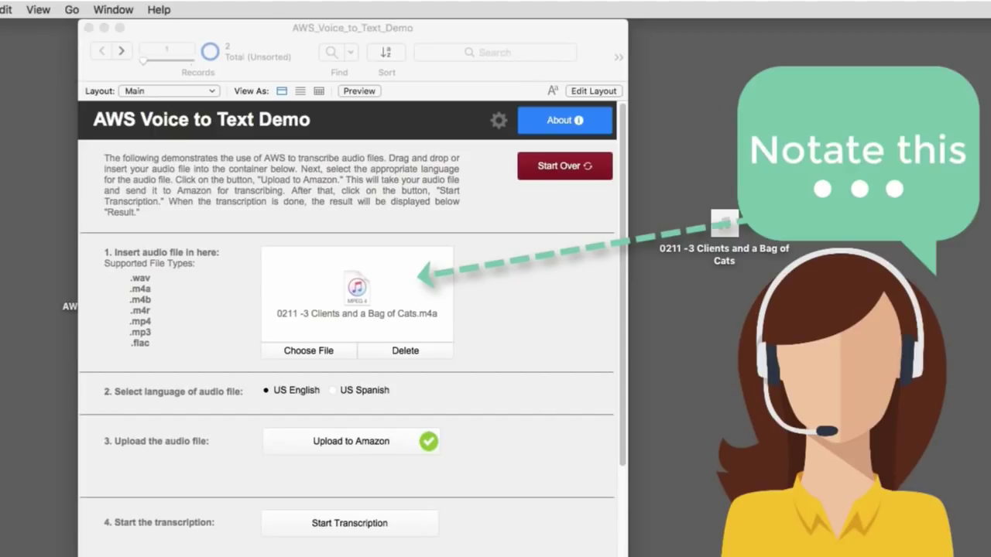
click(541, 427)
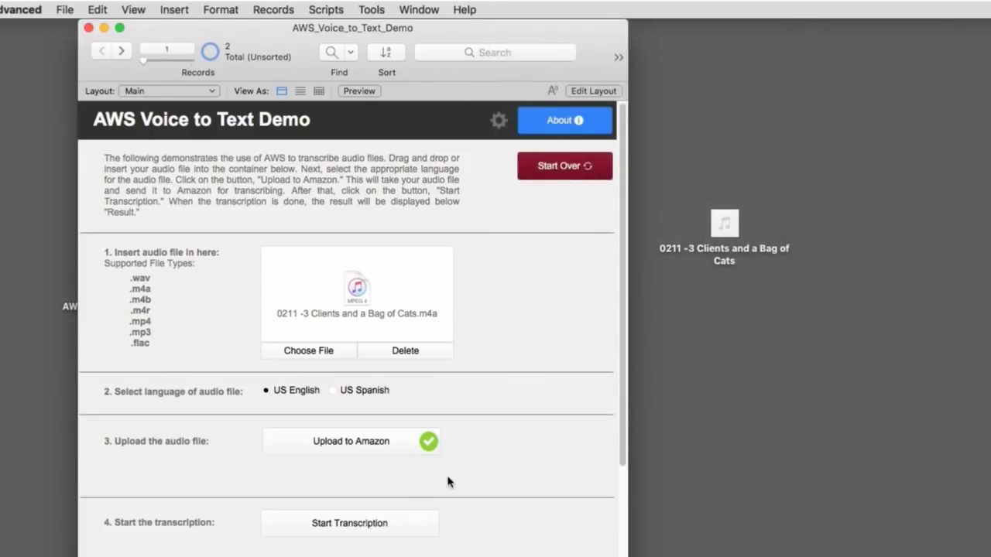
Step: Start transcription of the uploaded audio and scroll down to the In Progress status
click(408, 528)
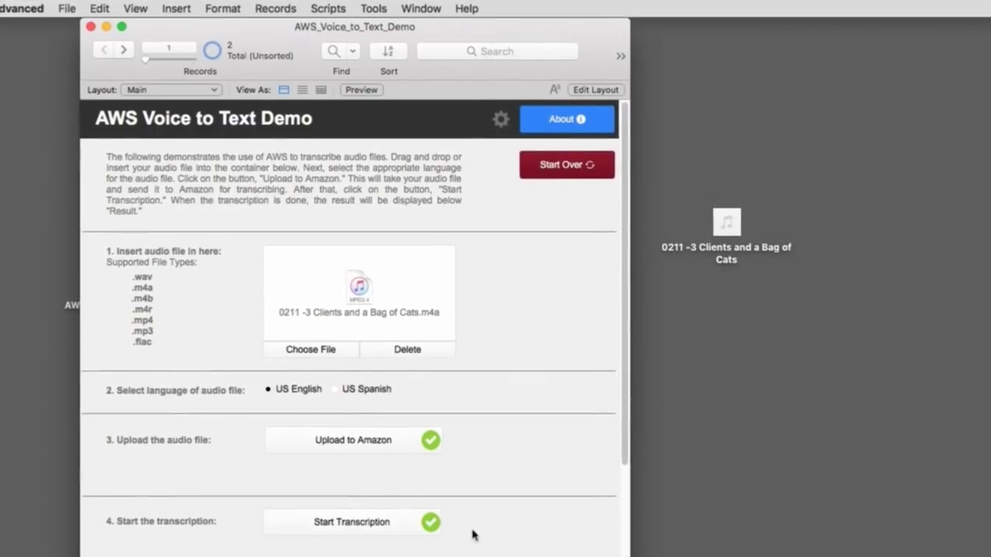
scroll(470, 535, down, 4)
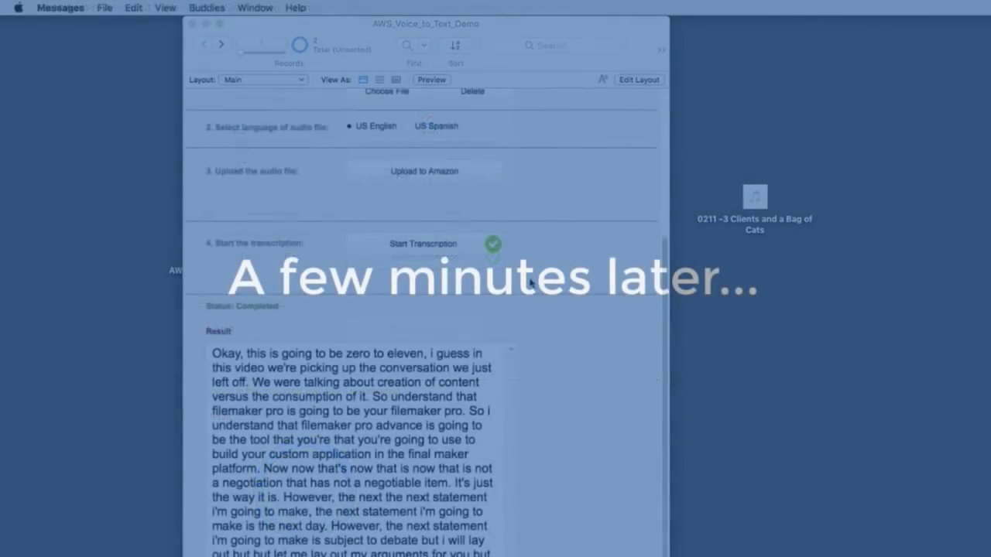
Step: Select the opening lines of the completed transcript in the Result field, then scroll back up
click(444, 540)
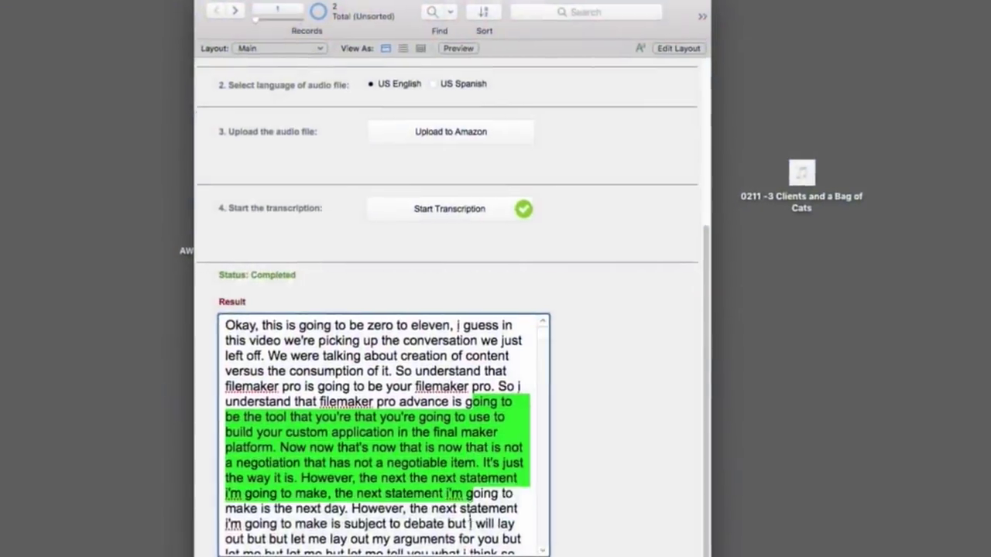
drag(471, 523, 503, 277)
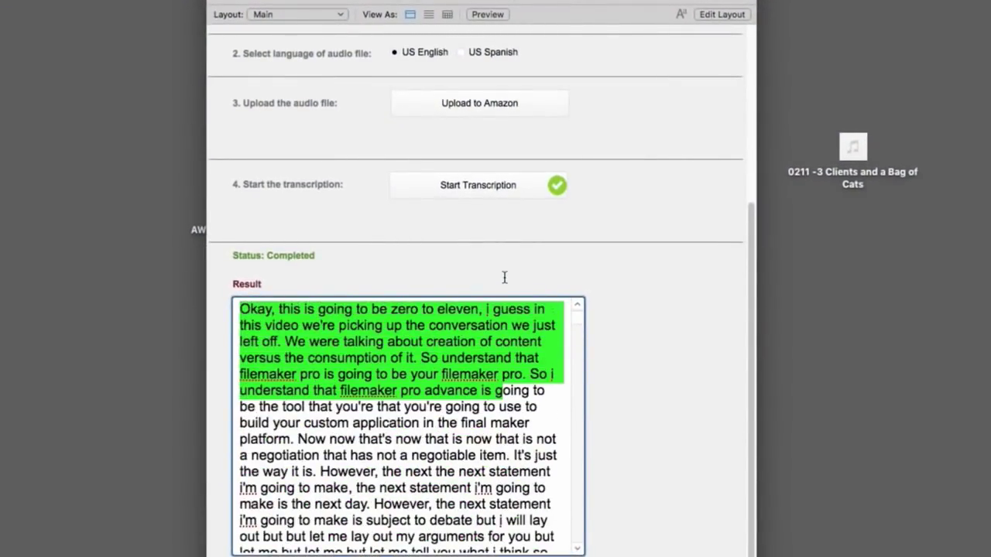
click(696, 288)
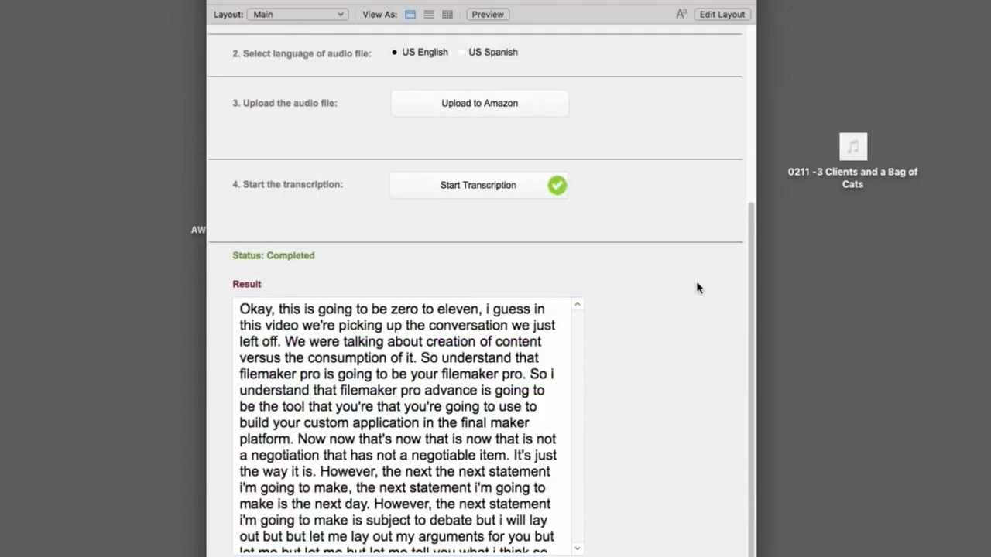
scroll(696, 288, up, 5)
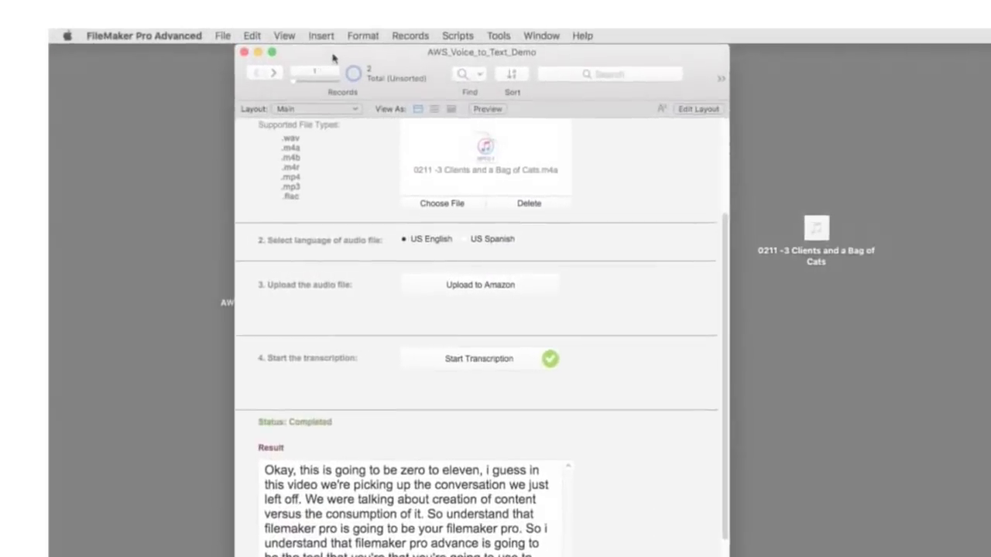
Step: Marquee-select the AWS Framework - 360Works folder and the demo .fmp12 file on the desktop
drag(580, 286, 522, 287)
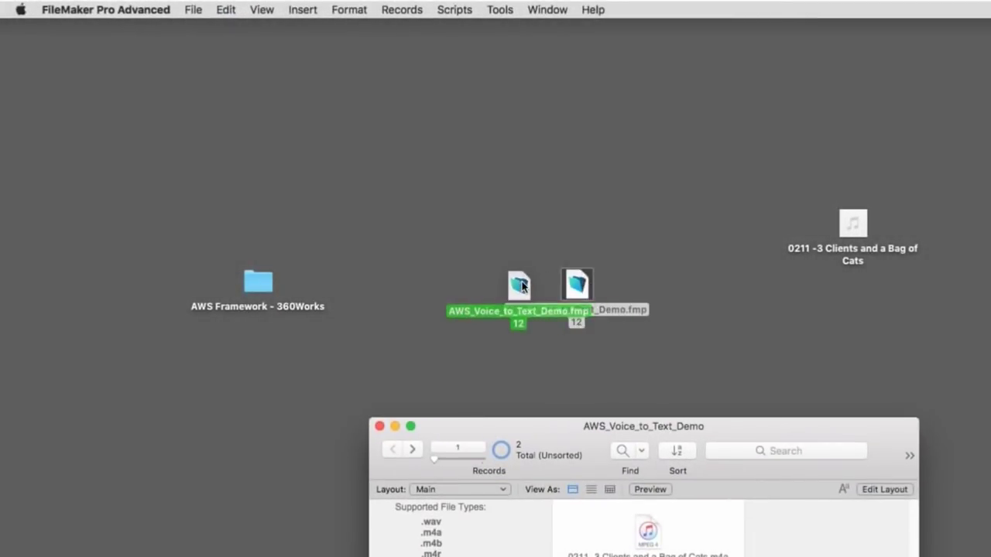
drag(334, 253, 195, 373)
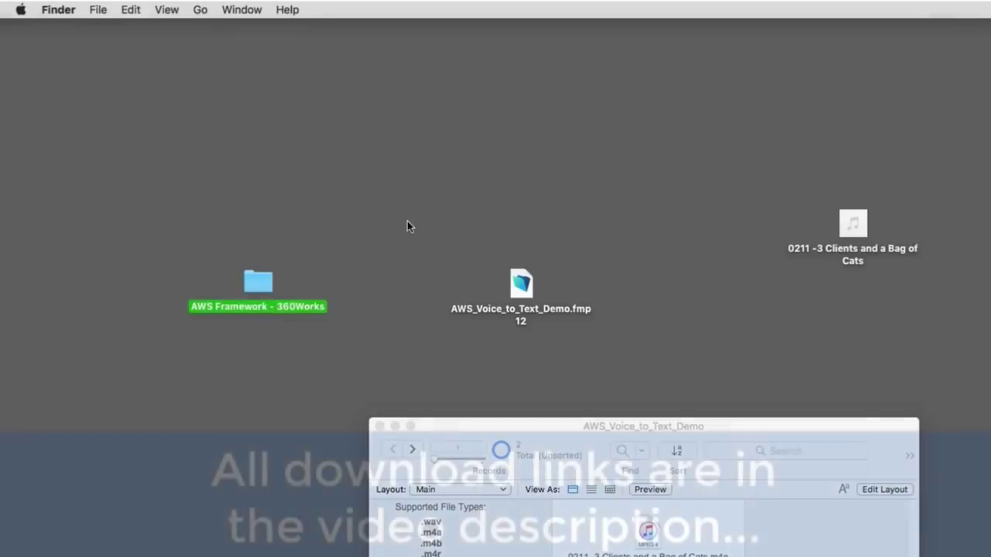
drag(431, 241, 627, 351)
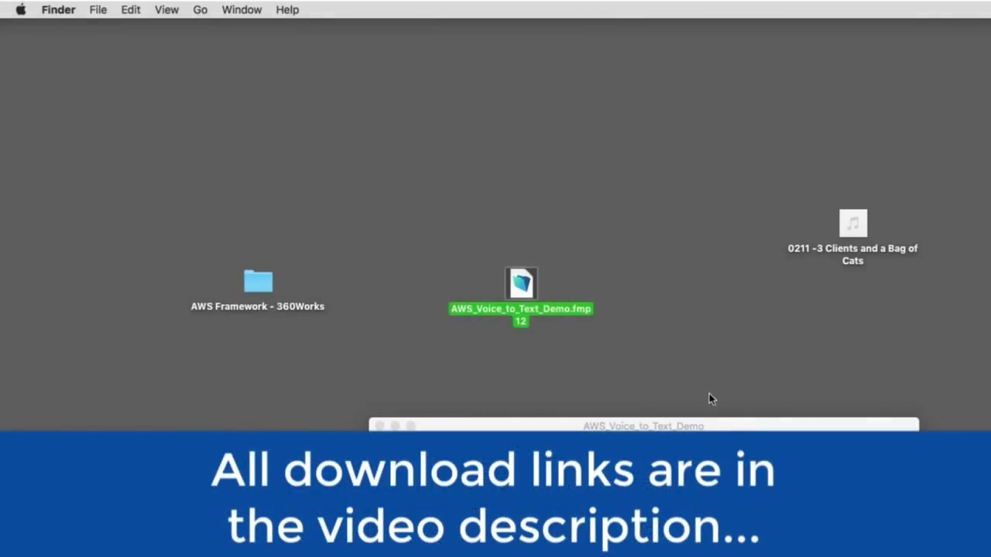
Step: Open Scripts > Script Workspace for AWS_Voice_to_Text_Demo and reposition its window
click(730, 429)
drag(731, 429, 952, 17)
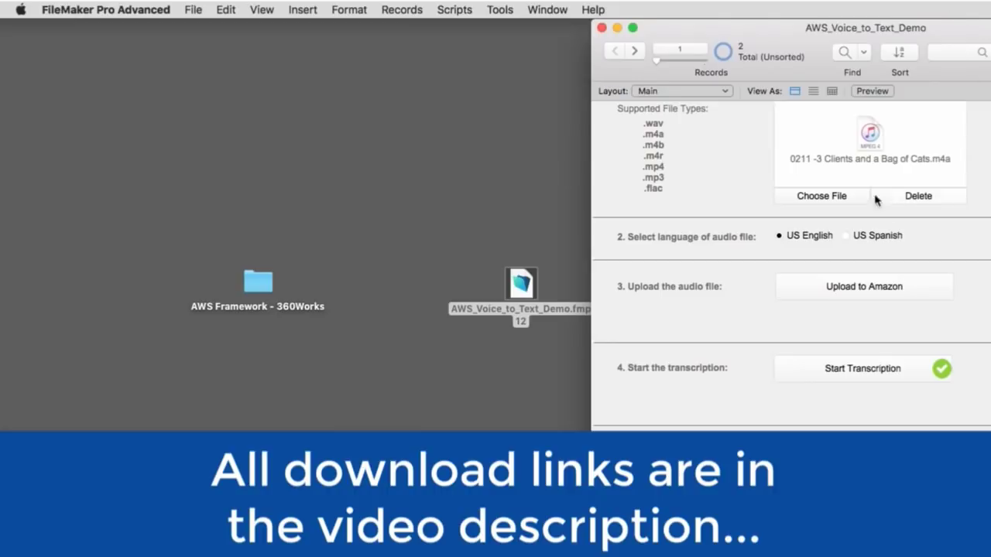
click(417, 9)
mouse_move(453, 10)
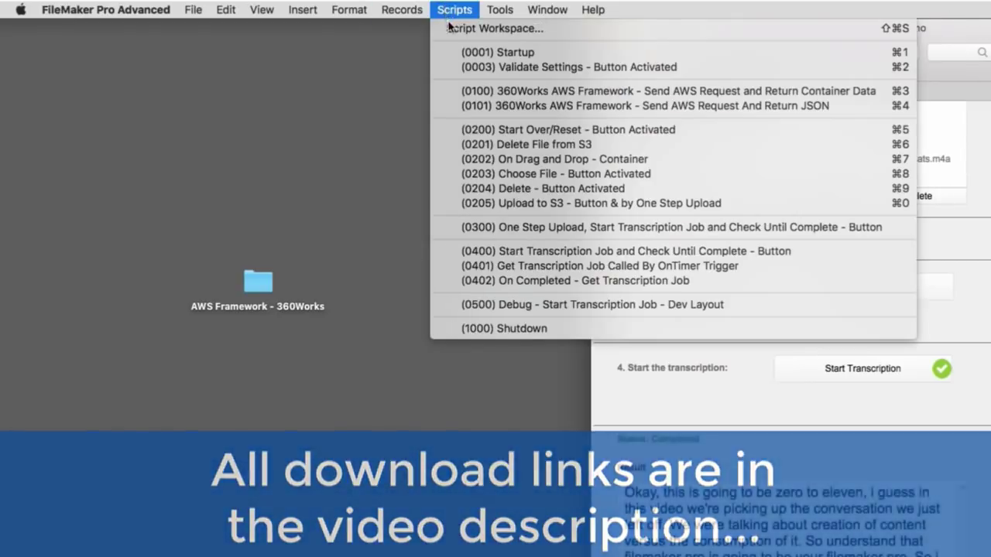
click(465, 27)
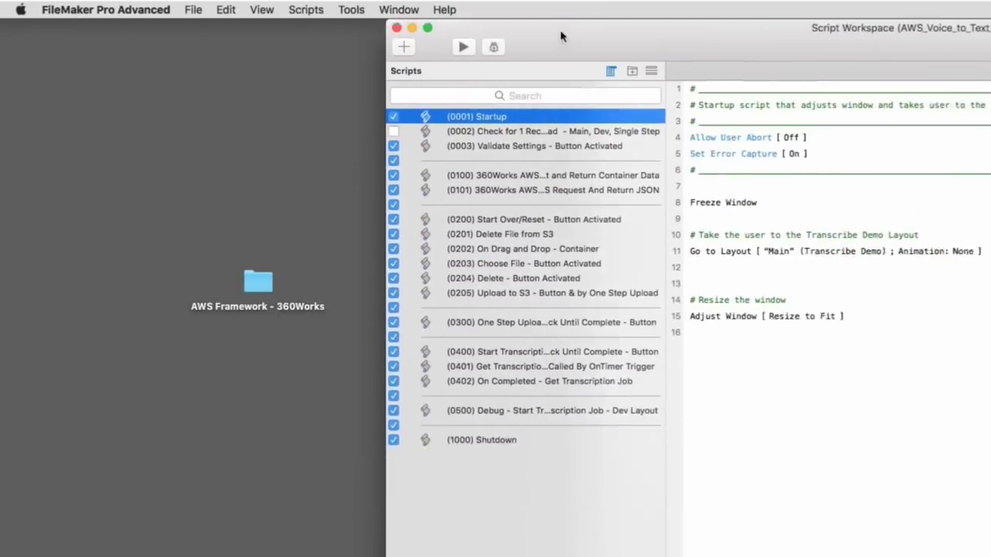
drag(561, 36, 418, 34)
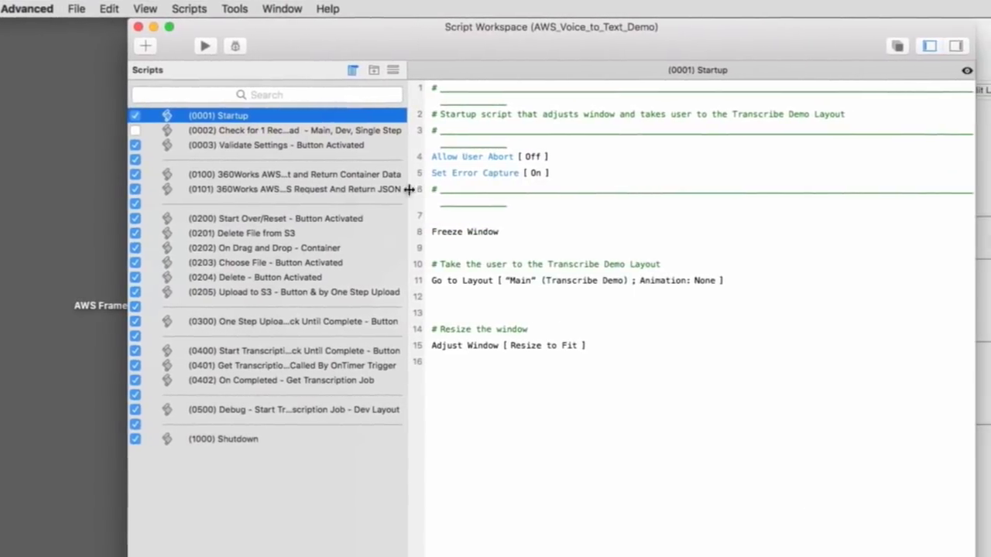
Step: Review the Send AWS Request and Return Container Data and Return JSON scripts
click(241, 175)
click(248, 190)
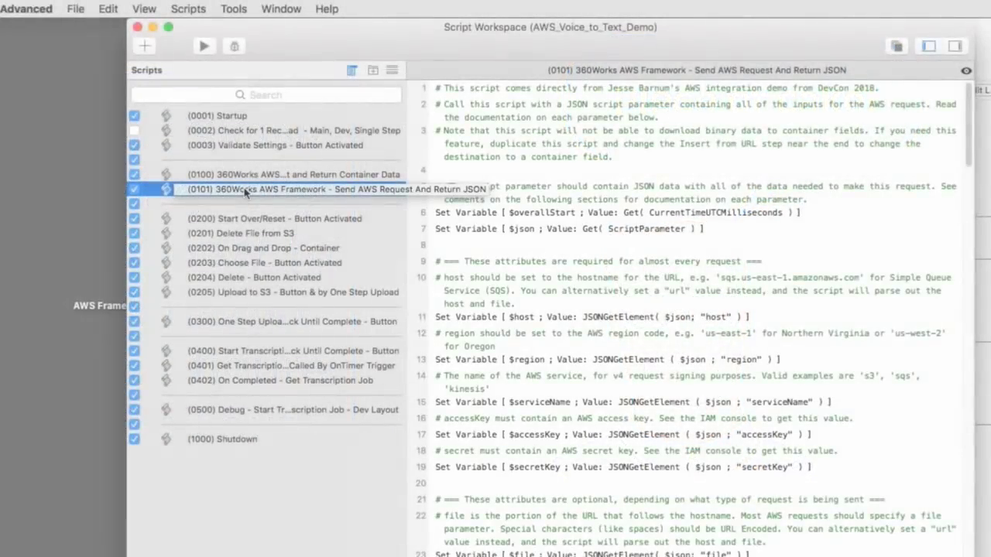
drag(244, 191, 203, 197)
Step: Step through the Drag and Drop, Start Over, Delete from S3, Choose File, Delete and Upload scripts
click(232, 248)
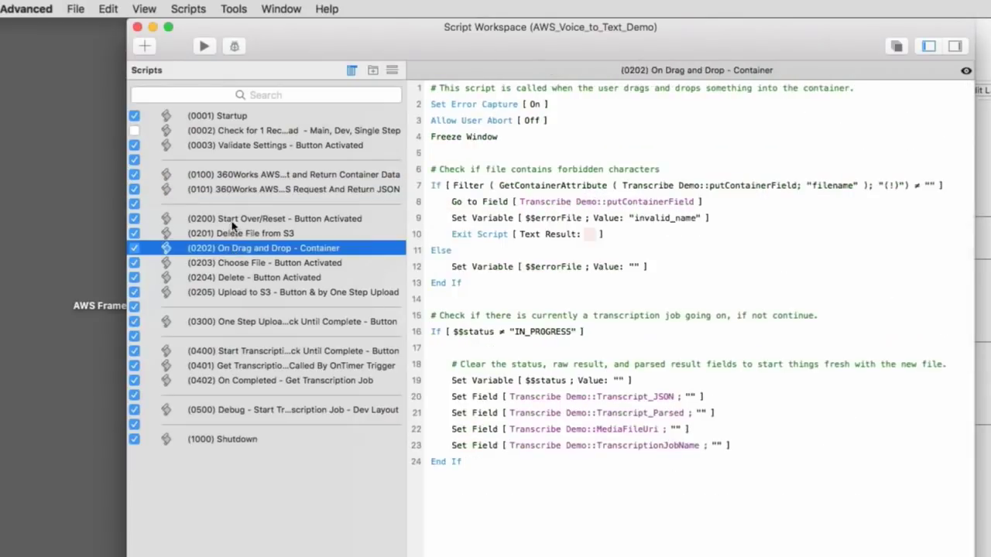
click(232, 222)
click(232, 234)
click(232, 248)
click(247, 264)
click(249, 282)
click(250, 294)
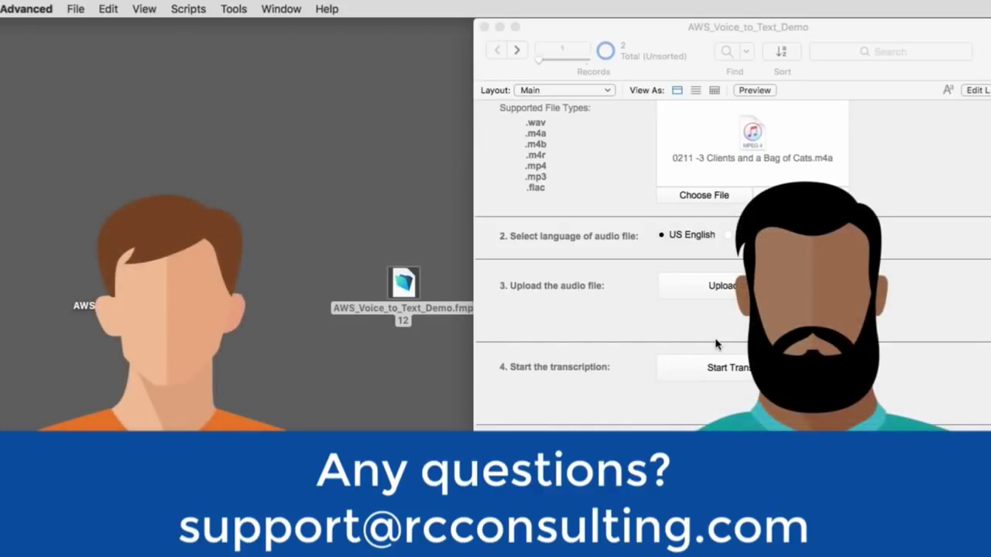
scroll(716, 344, up, 5)
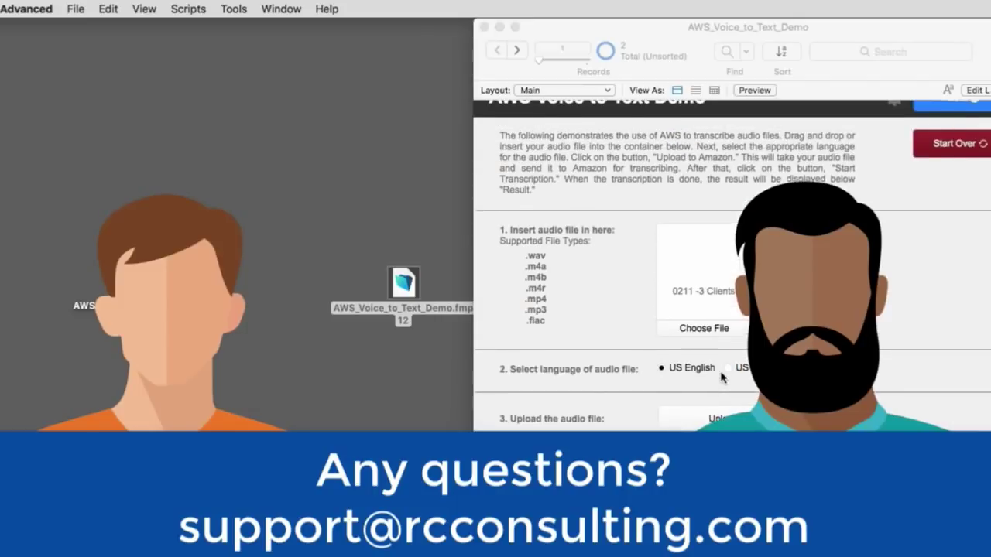